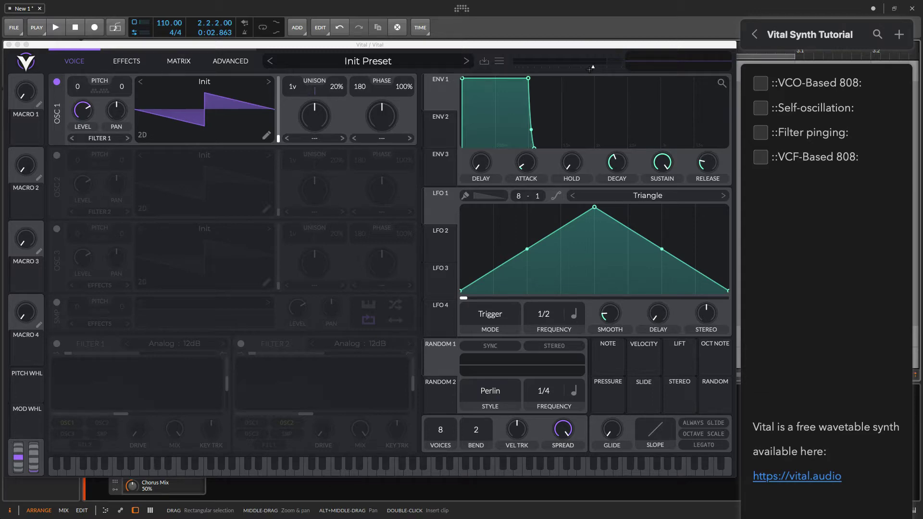
Highlight the "VCO-Based 808" item in the tutorial checklist by adding its second closing colon, and return to the synth
{"action": "left_click", "coordinate": [594, 4]}
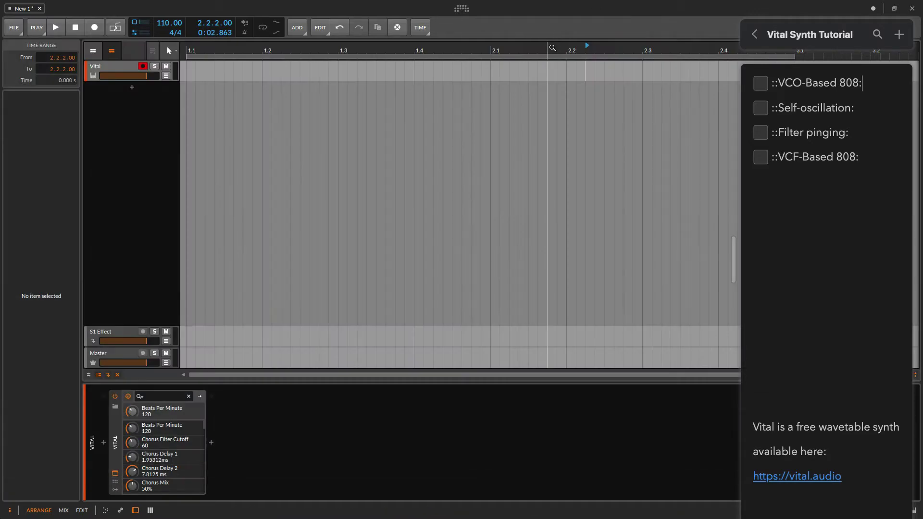
{"action": "left_click", "coordinate": [532, 129]}
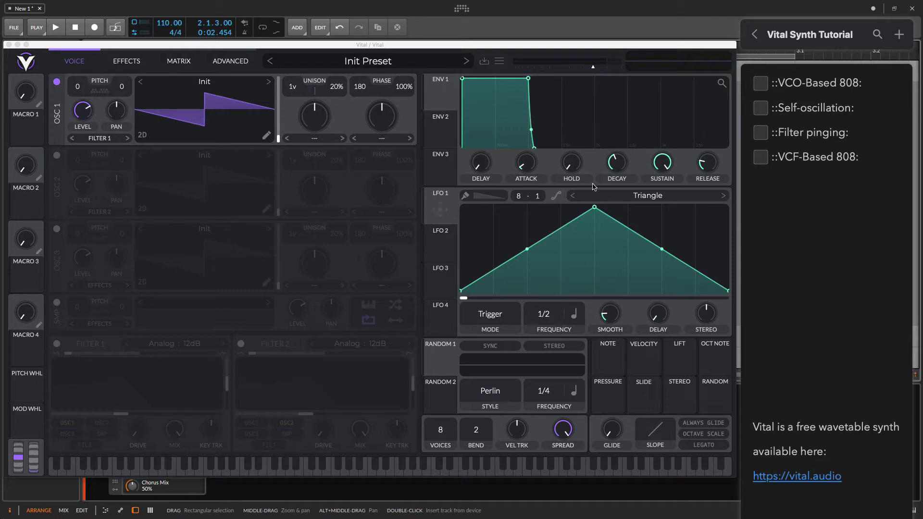
{"action": "left_click", "coordinate": [869, 84]}
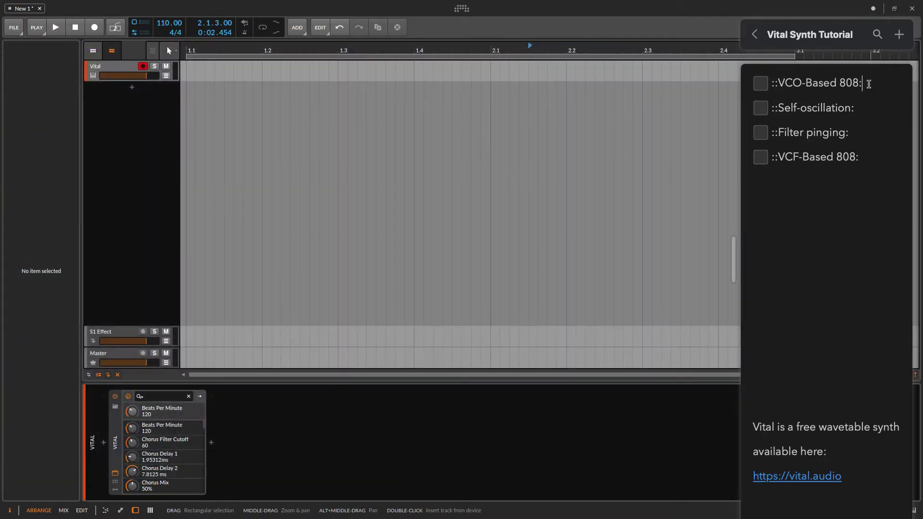
{"action": "type", "text": ":"}
{"action": "left_click", "coordinate": [700, 142]}
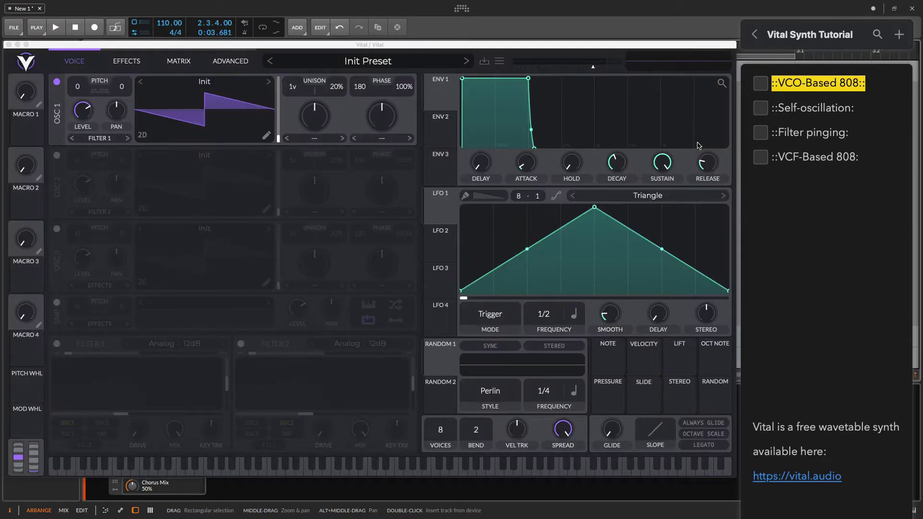
Load the Basic Shapes wavetable into oscillator 1 and raise the output volume slightly
{"action": "left_click", "coordinate": [238, 85]}
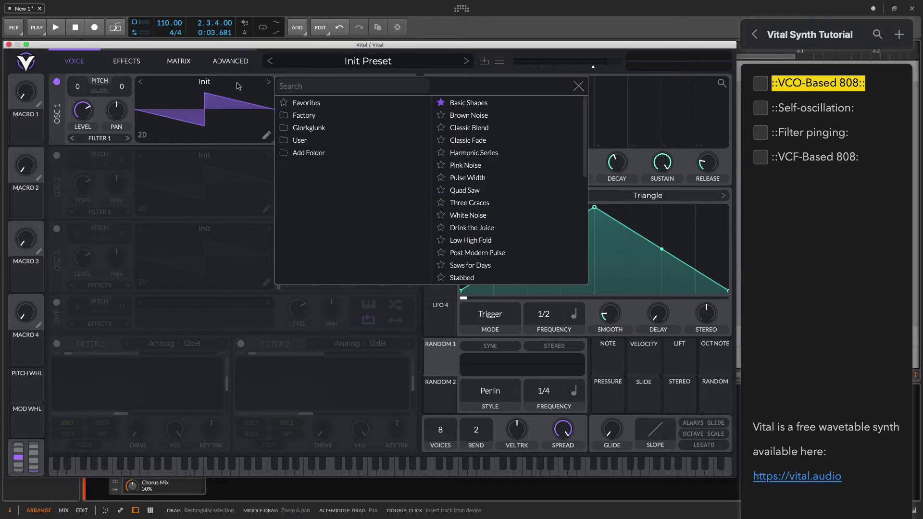
{"action": "left_click", "coordinate": [469, 104]}
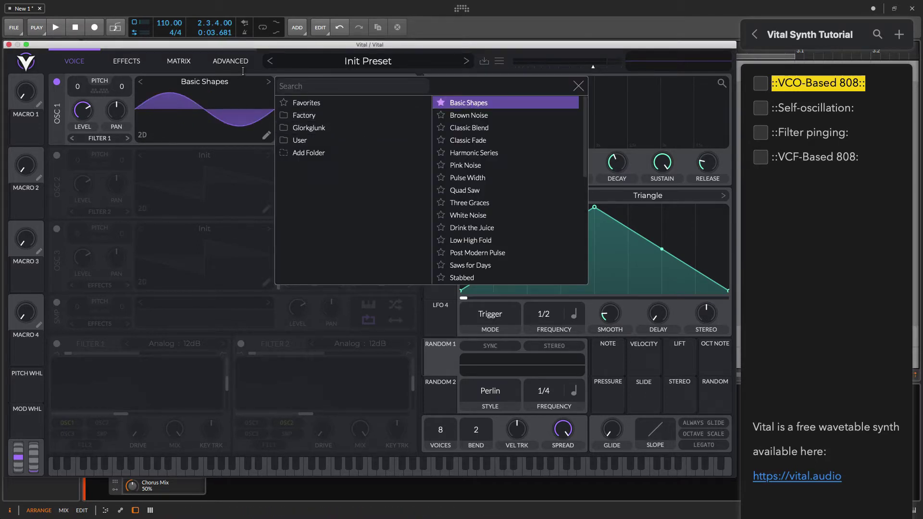
{"action": "key", "text": "Escape"}
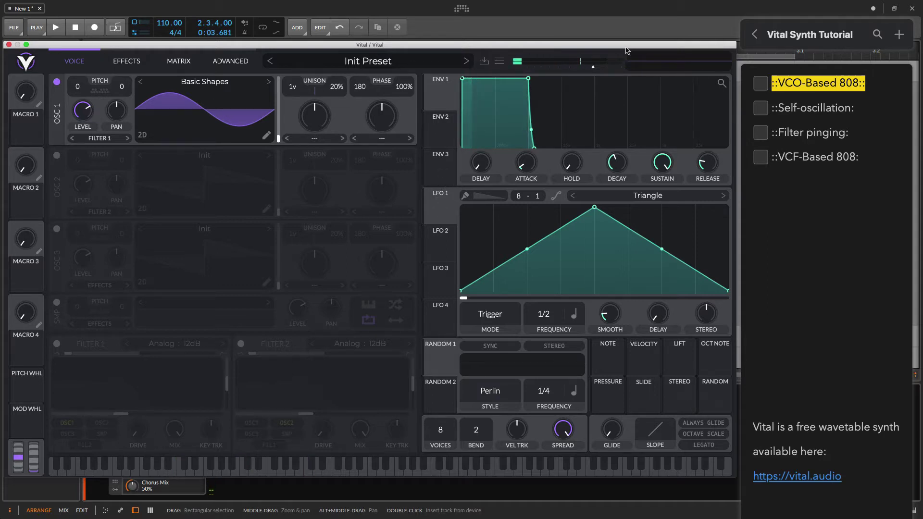
{"action": "left_click_drag", "start_coordinate": [593, 67], "coordinate": [597, 68]}
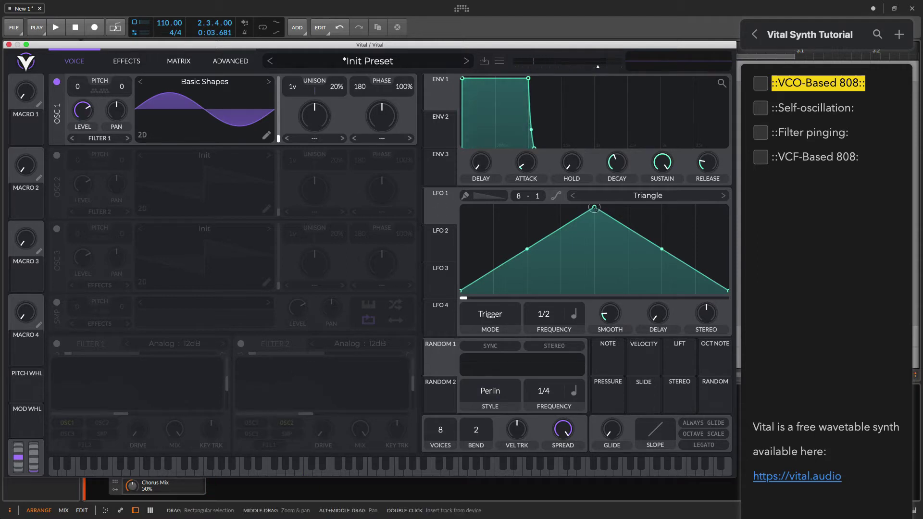
Reshape LFO 1 into a falling ramp running in Envelope mode, and assign it to oscillator 1's transpose
{"action": "left_click_drag", "start_coordinate": [595, 208], "coordinate": [435, 186]}
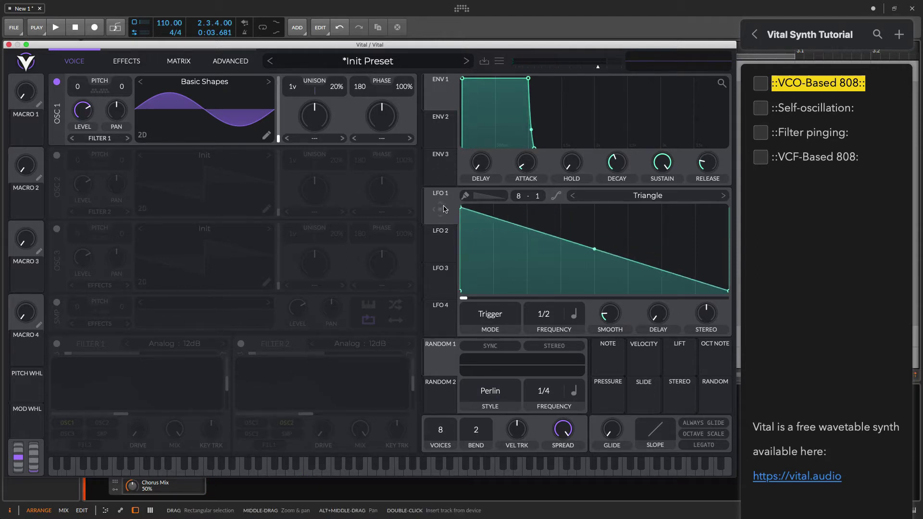
{"action": "left_click_drag", "start_coordinate": [442, 208], "coordinate": [83, 109]}
{"action": "left_click", "coordinate": [496, 315]}
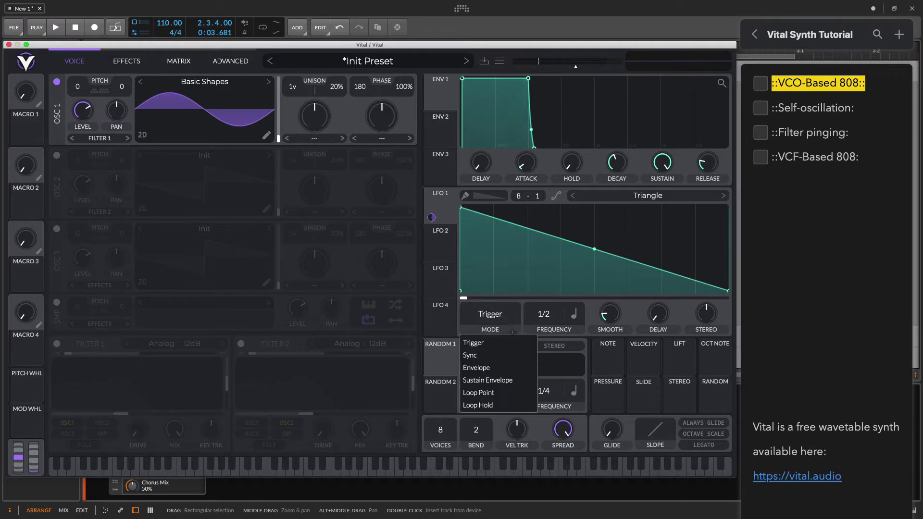
{"action": "left_click", "coordinate": [495, 366]}
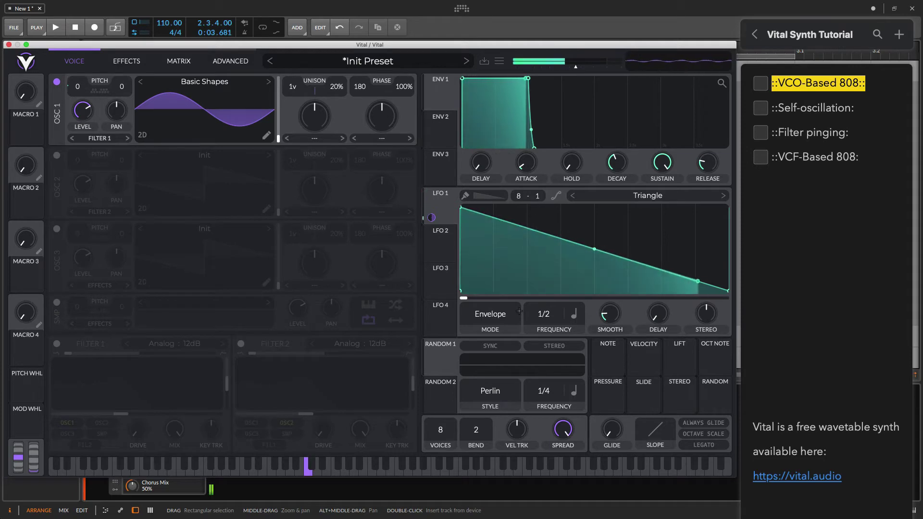
Add a low point near the start of LFO 1 for a steep drop with a slow tail, and set oscillator 1's transpose to -10
{"action": "double_click", "coordinate": [485, 219]}
{"action": "left_click_drag", "start_coordinate": [484, 218], "coordinate": [468, 279]}
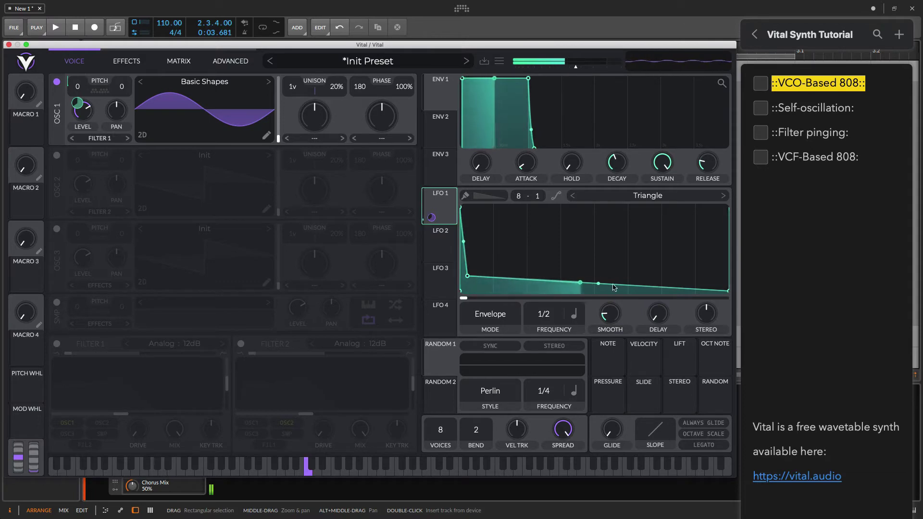
{"action": "left_click_drag", "start_coordinate": [81, 95], "coordinate": [83, 167]}
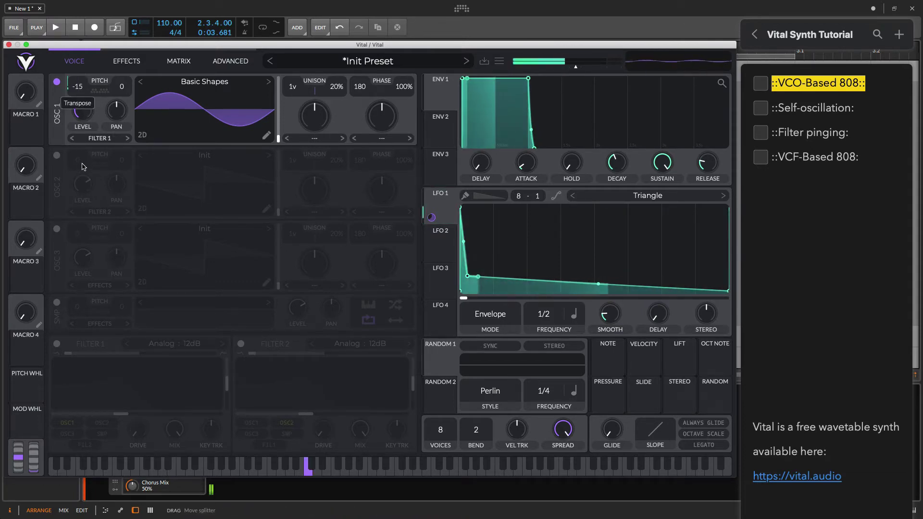
{"action": "left_click_drag", "start_coordinate": [81, 95], "coordinate": [84, 69]}
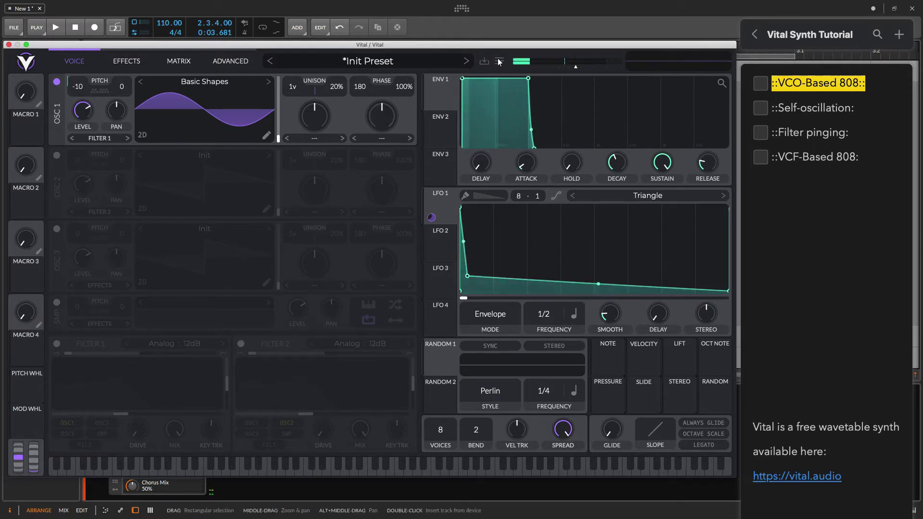
Lower Envelope 1's sustain to about a third of its height, reduce LFO 1's starting peak slightly, and leave the sampler off
{"action": "left_click_drag", "start_coordinate": [528, 80], "coordinate": [527, 126]}
{"action": "left_click_drag", "start_coordinate": [460, 207], "coordinate": [456, 272]}
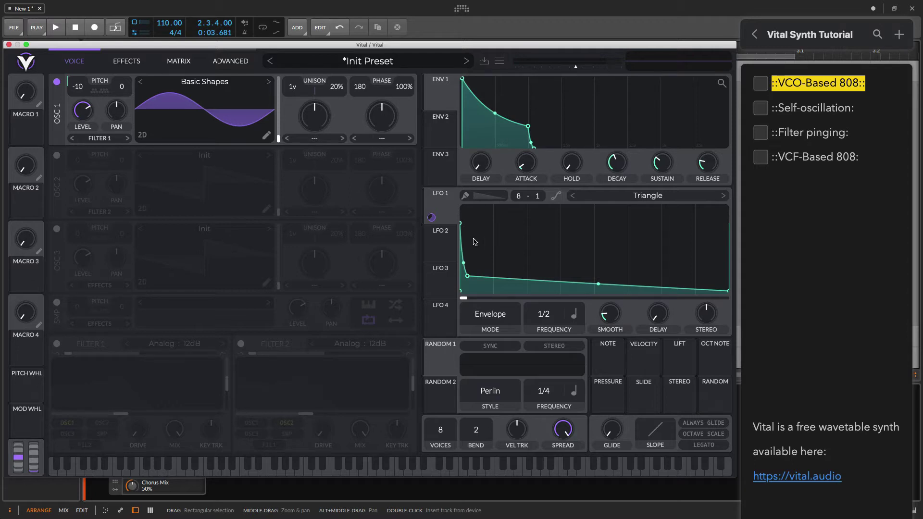
{"action": "left_click", "coordinate": [57, 303]}
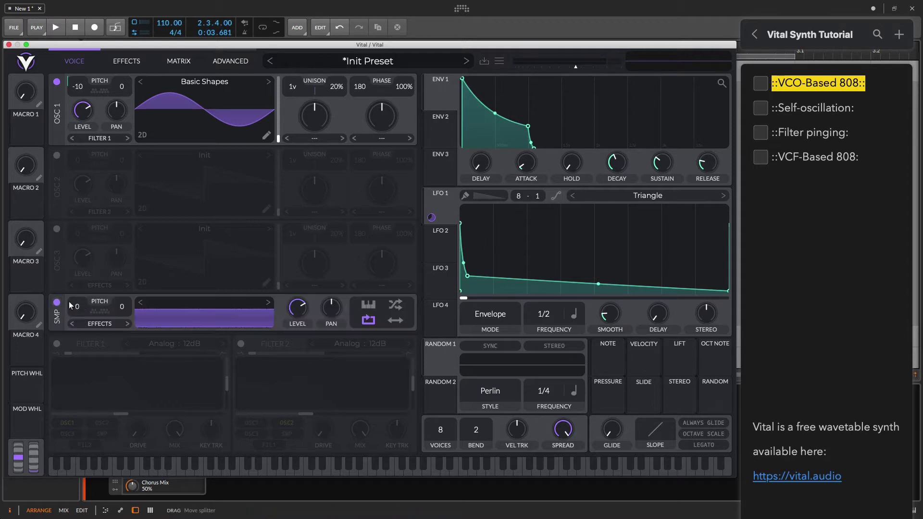
{"action": "left_click", "coordinate": [57, 303]}
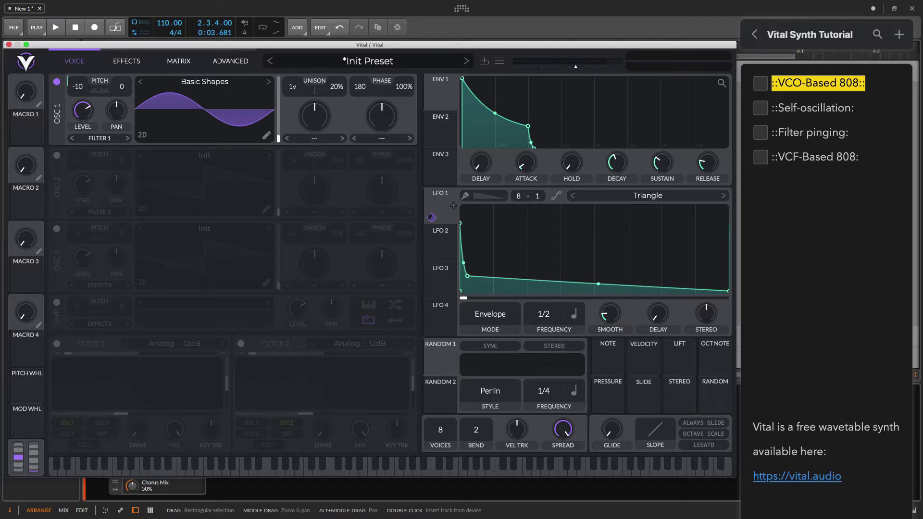
Mark the "VCO-Based 808" checklist item as done and move the highlight to "Self-oscillation"
{"action": "left_click", "coordinate": [761, 83]}
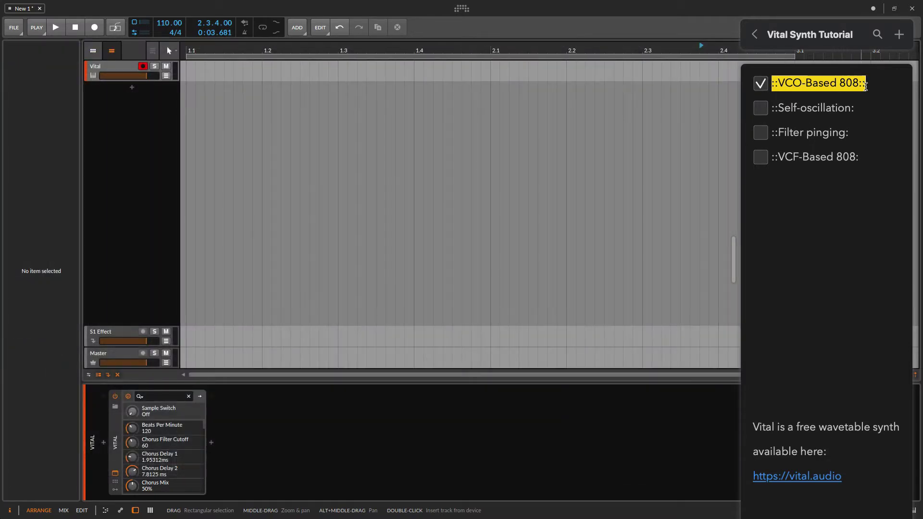
{"action": "left_click", "coordinate": [865, 86]}
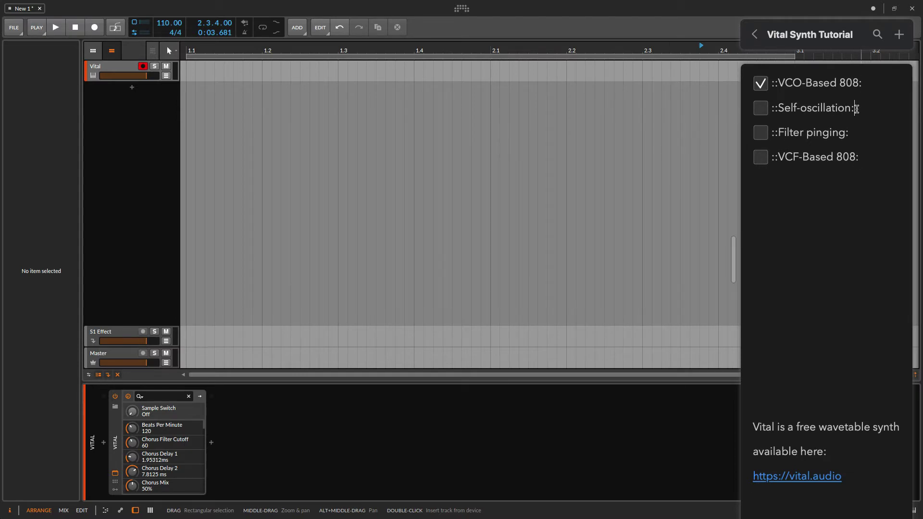
{"action": "left_click", "coordinate": [857, 109]}
{"action": "type", "text": ":"}
{"action": "left_click", "coordinate": [686, 124]}
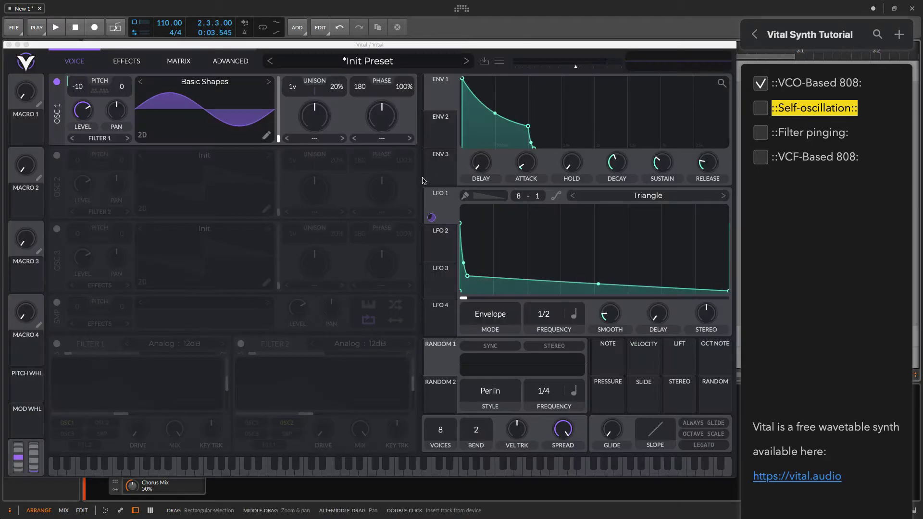
Reset the synth to the initial preset and switch oscillator 1 off
{"action": "left_click", "coordinate": [499, 61]}
{"action": "left_click", "coordinate": [520, 162]}
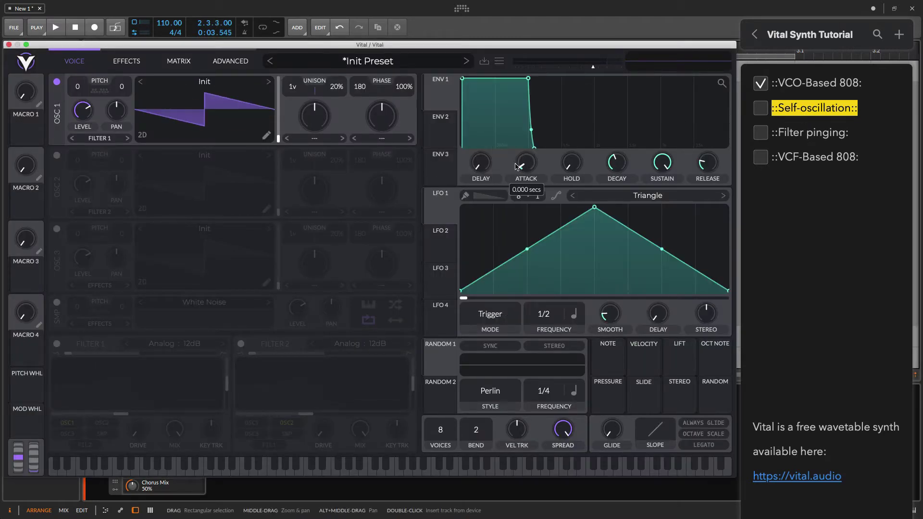
{"action": "left_click", "coordinate": [56, 81]}
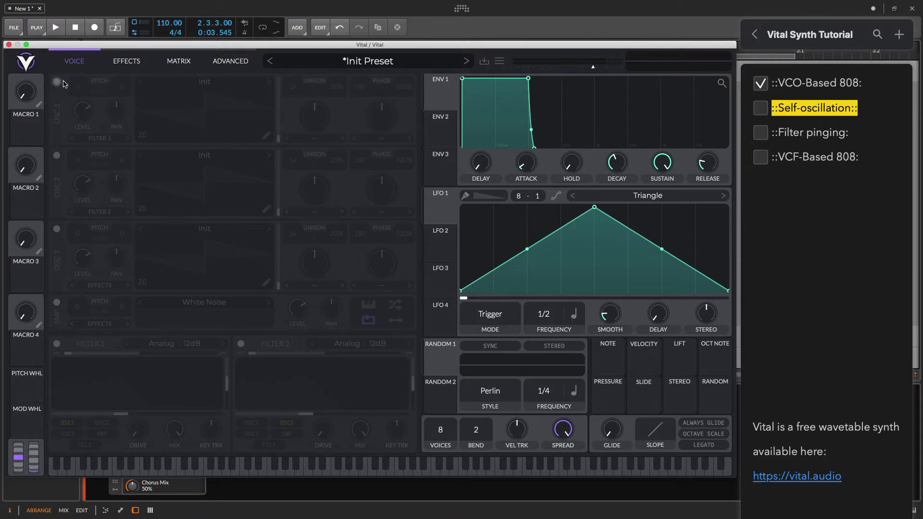
Switch on the White Noise sampler at a reduced level and route it through an enabled Filter 1
{"action": "left_click", "coordinate": [57, 303]}
{"action": "left_click_drag", "start_coordinate": [290, 325], "coordinate": [292, 357]}
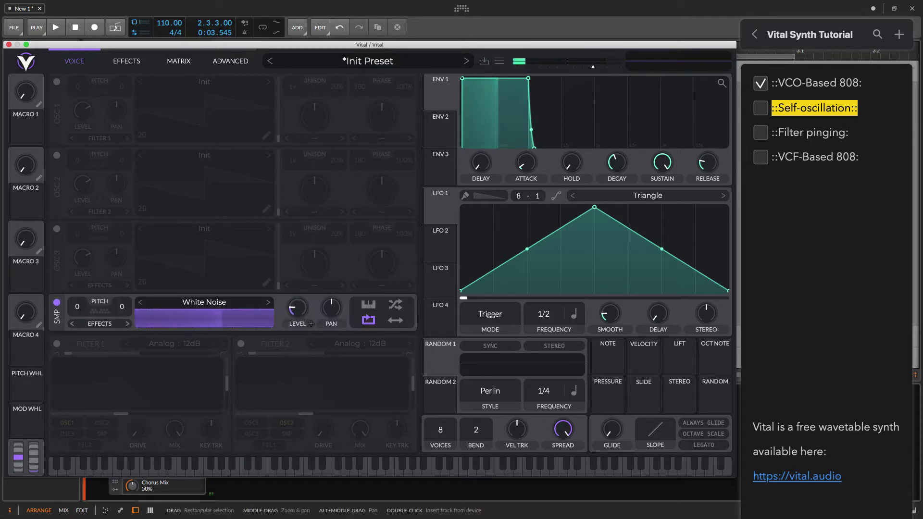
{"action": "left_click", "coordinate": [56, 345]}
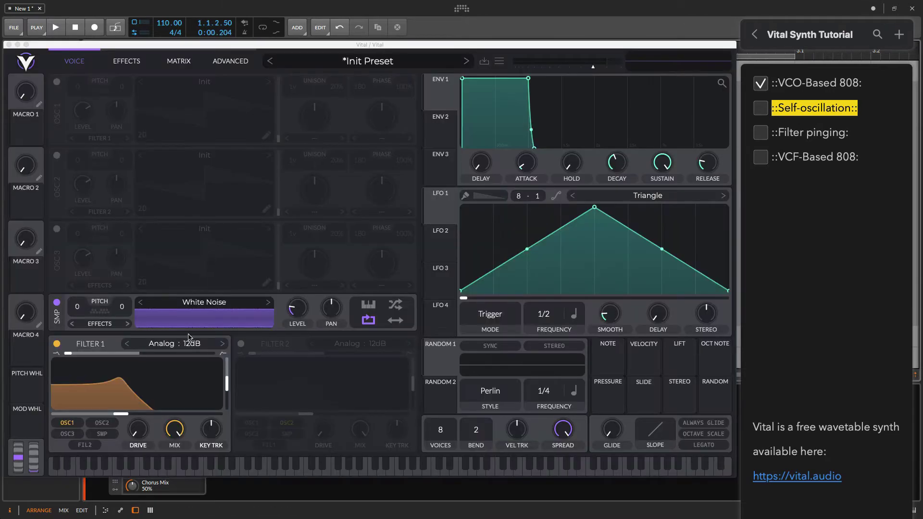
{"action": "left_click", "coordinate": [101, 433]}
Set Filter 1's blend to the middle for a band-pass shape with a higher cutoff, and raise the sampler level
{"action": "left_click_drag", "start_coordinate": [77, 354], "coordinate": [131, 355]}
{"action": "left_click_drag", "start_coordinate": [119, 414], "coordinate": [156, 414]}
{"action": "left_click_drag", "start_coordinate": [295, 307], "coordinate": [294, 300]}
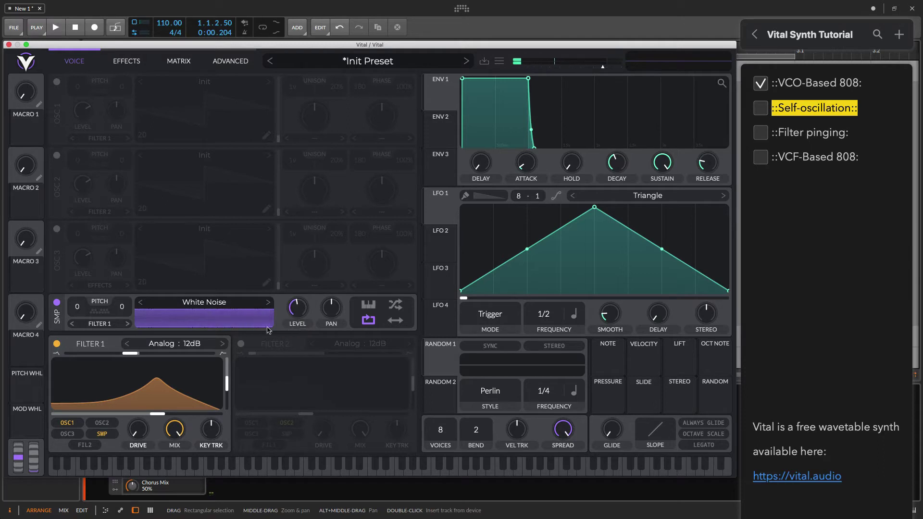
Raise Filter 1's resonance to nearly maximum and sweep the cutoff down, ending slightly above 375 Hz
{"action": "left_click_drag", "start_coordinate": [228, 380], "coordinate": [228, 371]}
{"action": "left_click_drag", "start_coordinate": [144, 417], "coordinate": [129, 416]}
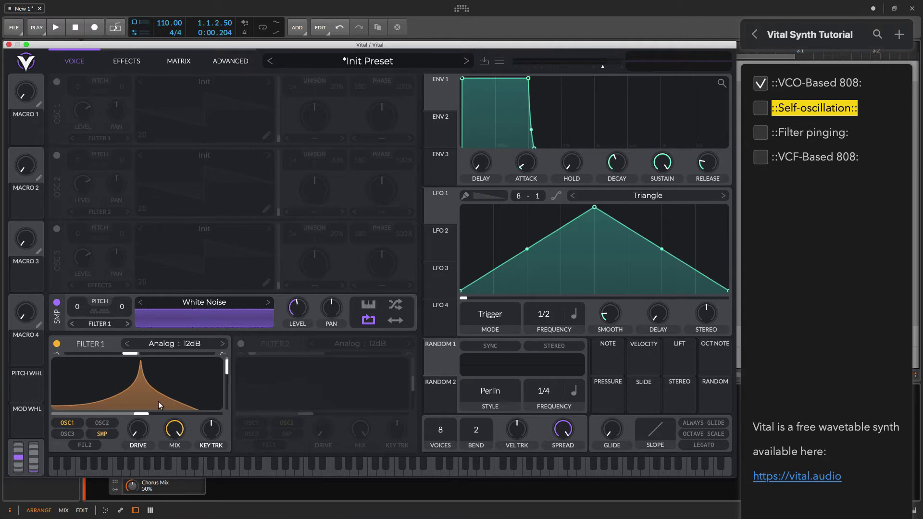
{"action": "mouse_move", "coordinate": [141, 414]}
{"action": "left_mouse_down"}
{"action": "mouse_move", "coordinate": [116, 414]}
{"action": "mouse_move", "coordinate": [150, 415]}
{"action": "mouse_move", "coordinate": [135, 415]}
{"action": "left_mouse_up"}
{"action": "left_click_drag", "start_coordinate": [173, 415], "coordinate": [120, 417]}
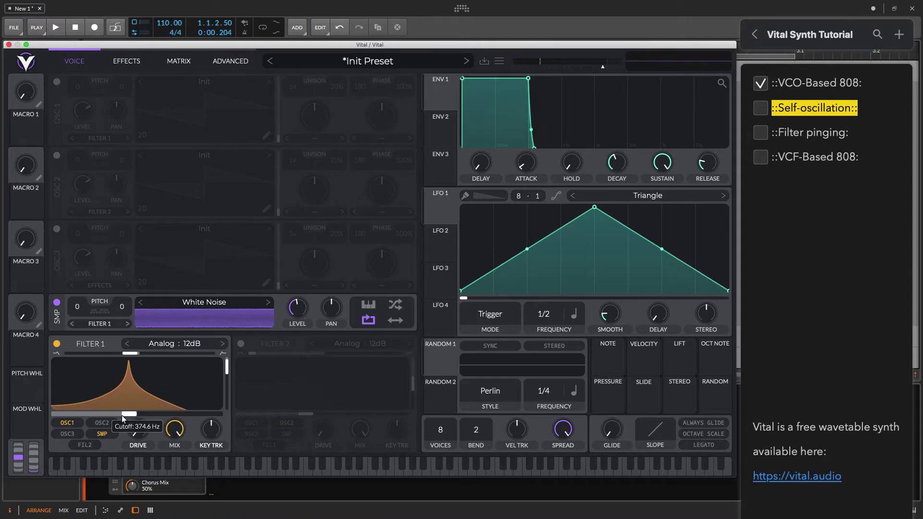
{"action": "left_click_drag", "start_coordinate": [227, 368], "coordinate": [228, 359]}
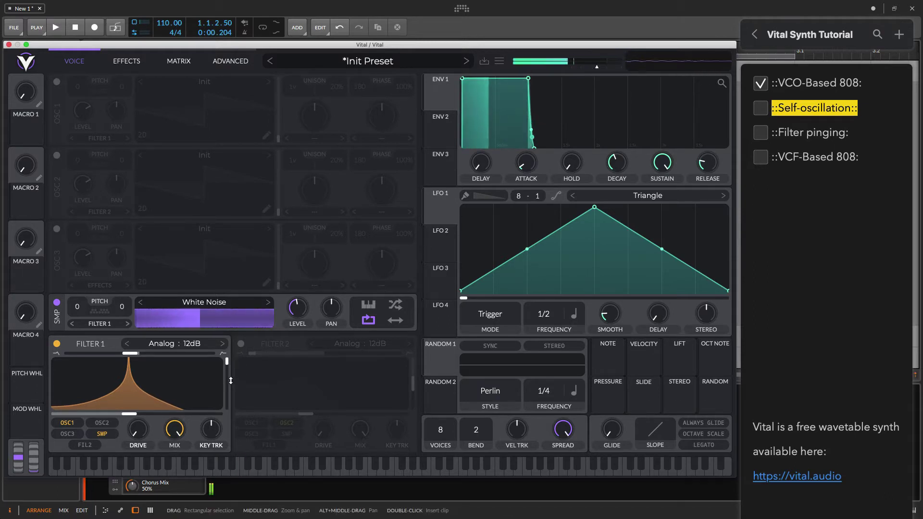
{"action": "mouse_move", "coordinate": [130, 414]}
{"action": "left_mouse_down"}
{"action": "mouse_move", "coordinate": [105, 415]}
{"action": "mouse_move", "coordinate": [132, 414]}
{"action": "left_mouse_up"}
Turn Filter 1's key tracking fully up and lower the output volume a little
{"action": "mouse_move", "coordinate": [213, 433]}
{"action": "left_click_drag", "start_coordinate": [211, 431], "coordinate": [212, 383]}
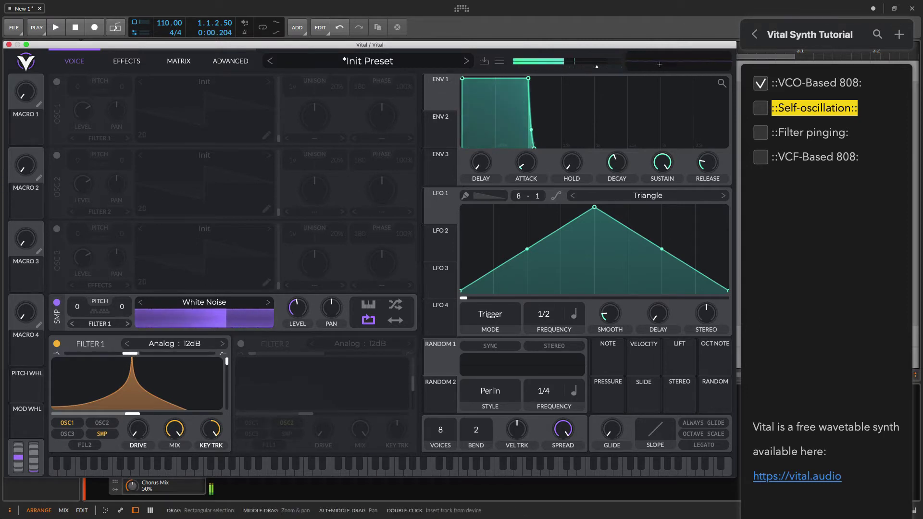
{"action": "left_click_drag", "start_coordinate": [597, 68], "coordinate": [584, 70]}
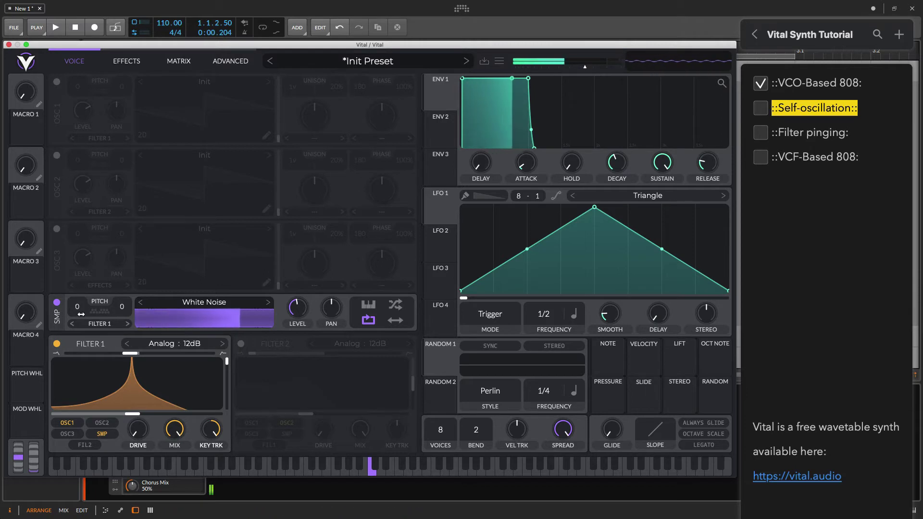
Switch the sampler off, lower Filter 1's cutoff slightly and reduce the output volume to about -26.9 dB
{"action": "left_click", "coordinate": [57, 304]}
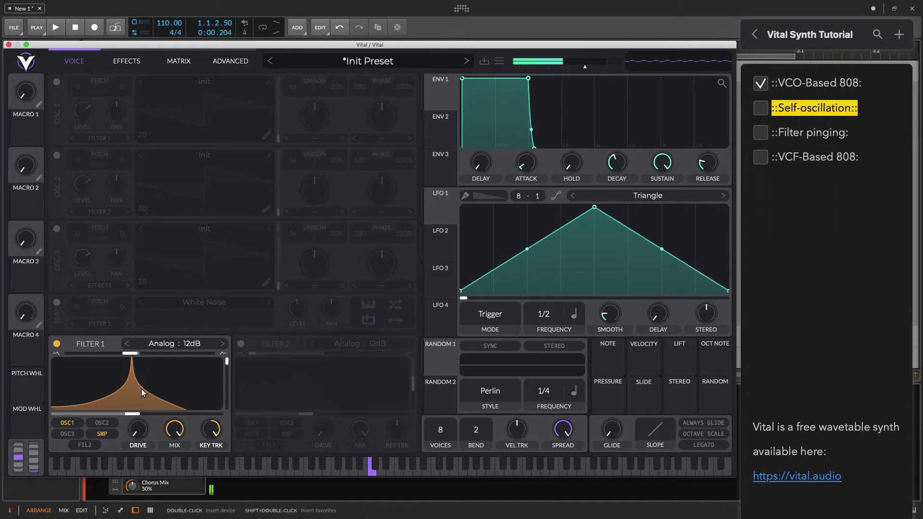
{"action": "mouse_move", "coordinate": [128, 415]}
{"action": "left_mouse_down"}
{"action": "mouse_move", "coordinate": [135, 416]}
{"action": "mouse_move", "coordinate": [123, 416]}
{"action": "left_mouse_up"}
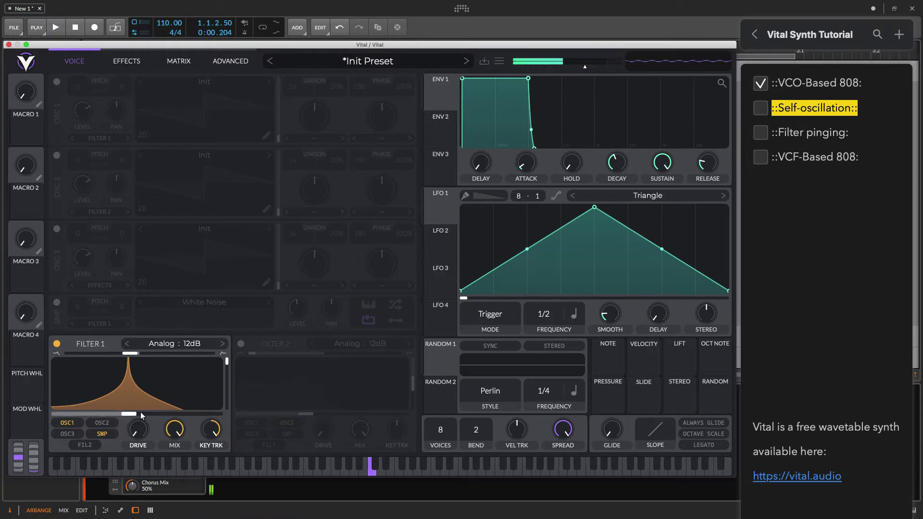
{"action": "left_click_drag", "start_coordinate": [584, 67], "coordinate": [547, 71]}
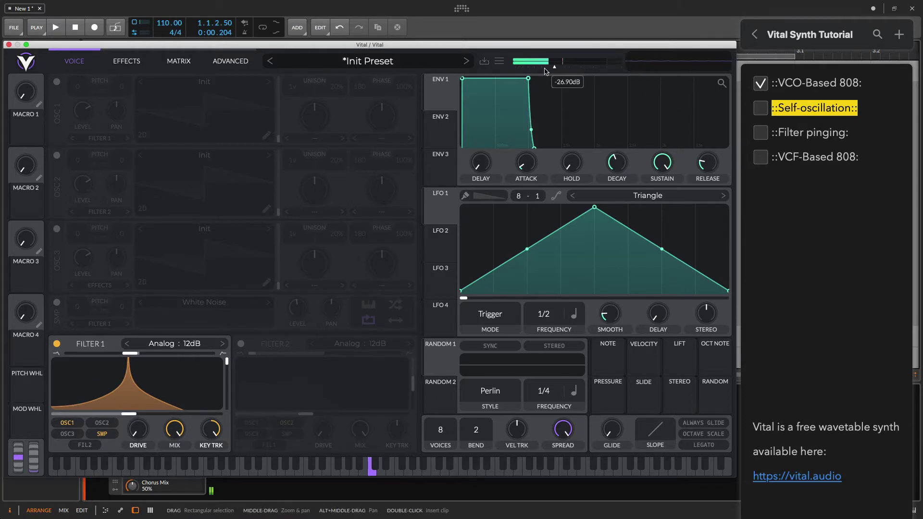
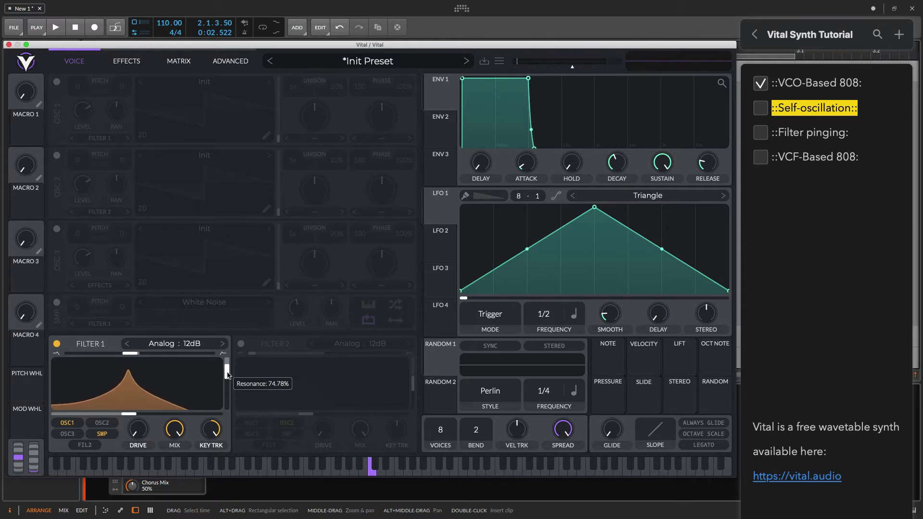
Raise Filter 1's resonance to 100%, switch the sampler back on and lower its level to practically zero
{"action": "left_click_drag", "start_coordinate": [228, 361], "coordinate": [225, 356]}
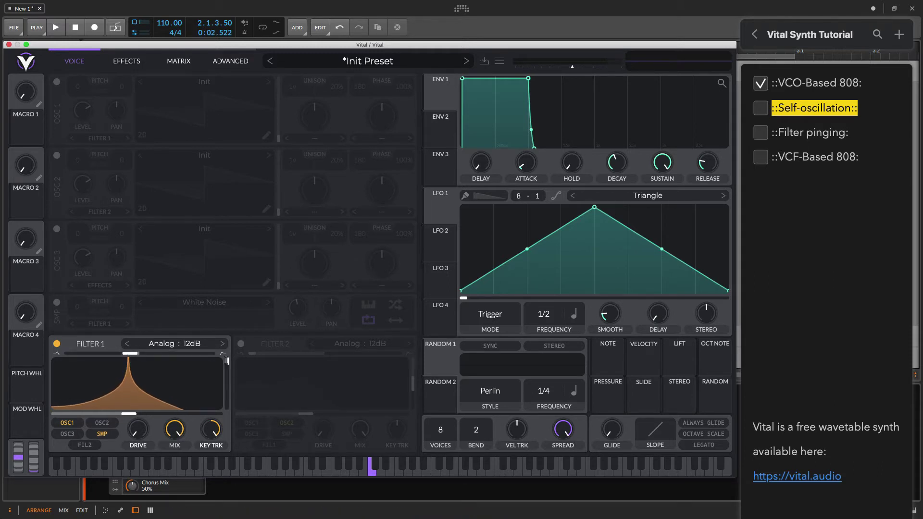
{"action": "mouse_move", "coordinate": [227, 361]}
{"action": "left_mouse_down"}
{"action": "mouse_move", "coordinate": [228, 377]}
{"action": "mouse_move", "coordinate": [230, 360]}
{"action": "left_mouse_up"}
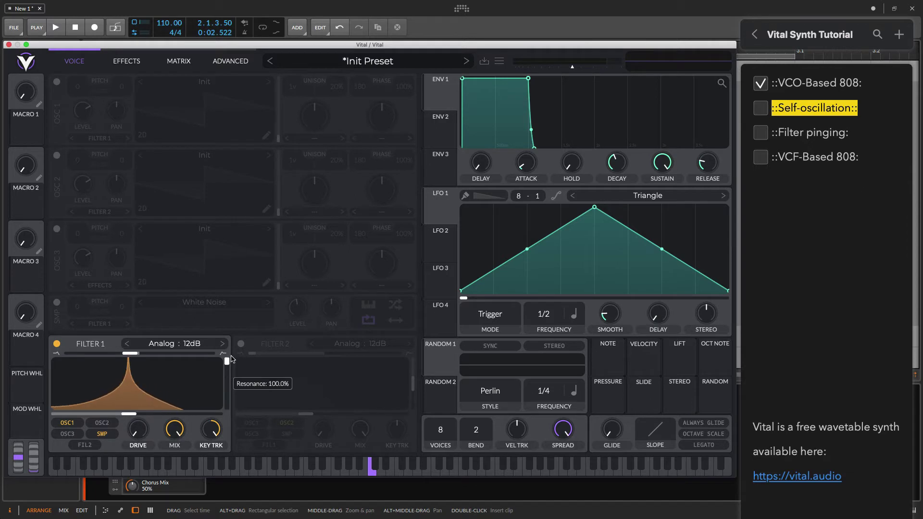
{"action": "left_click", "coordinate": [56, 303]}
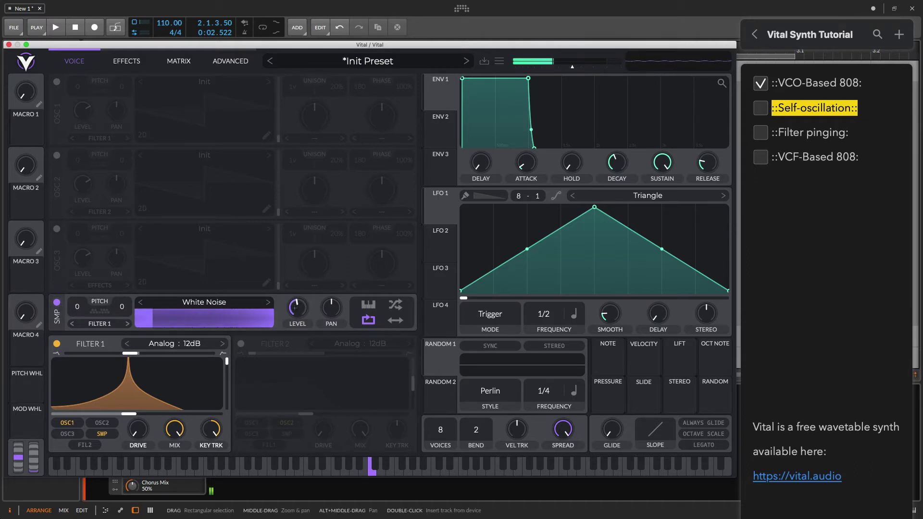
{"action": "left_click_drag", "start_coordinate": [301, 305], "coordinate": [298, 360]}
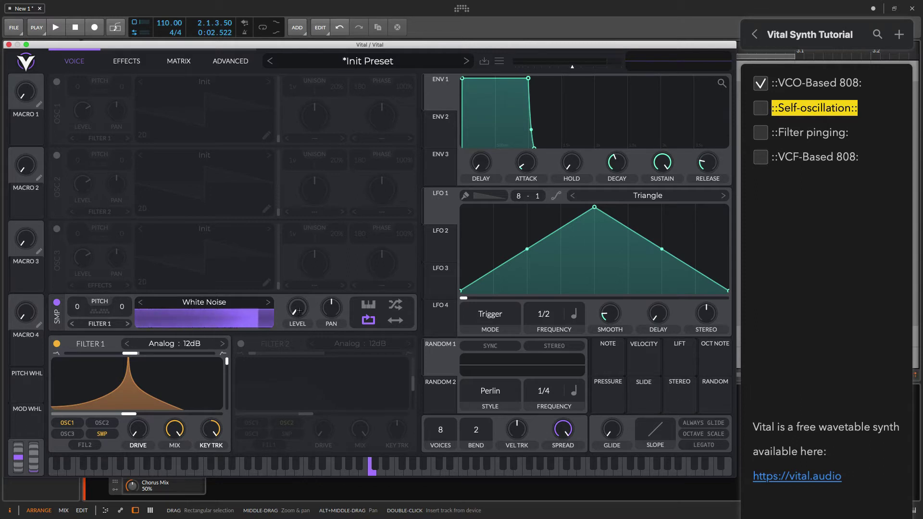
{"action": "mouse_move", "coordinate": [299, 312]}
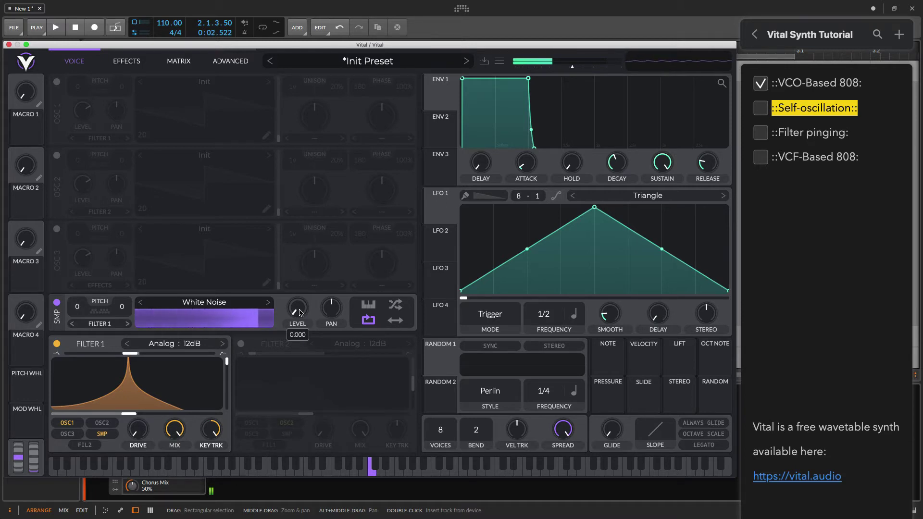
{"action": "left_click_drag", "start_coordinate": [299, 313], "coordinate": [300, 310]}
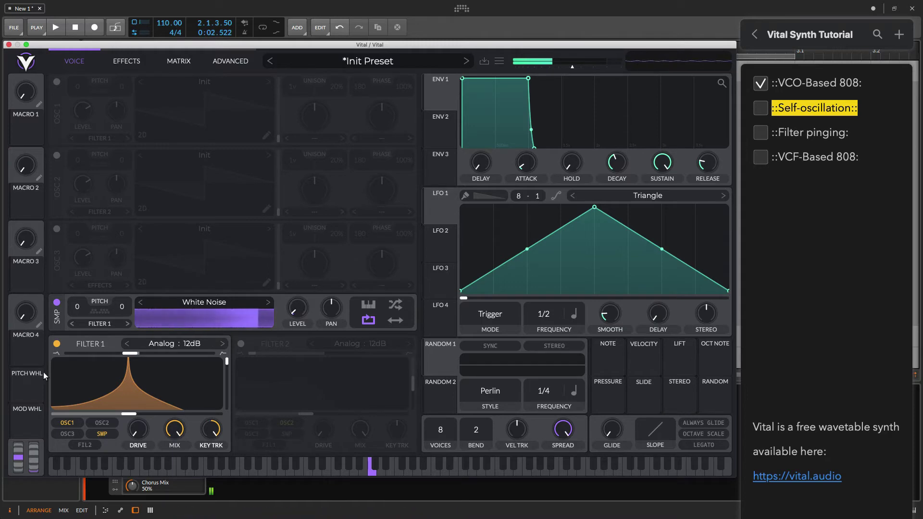
Shift Filter 1's blend slightly from the middle towards high-pass and compare the sound with the sampler off and on
{"action": "left_click_drag", "start_coordinate": [134, 354], "coordinate": [147, 355]}
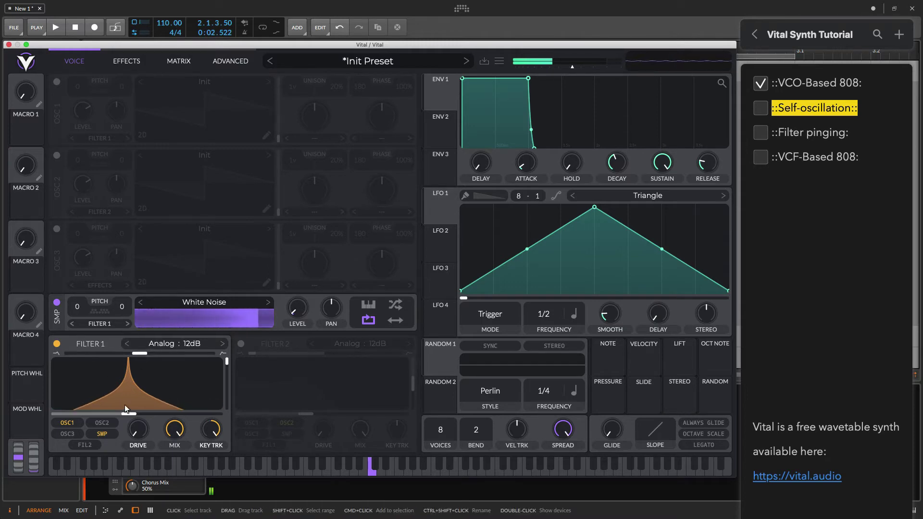
{"action": "mouse_move", "coordinate": [129, 413]}
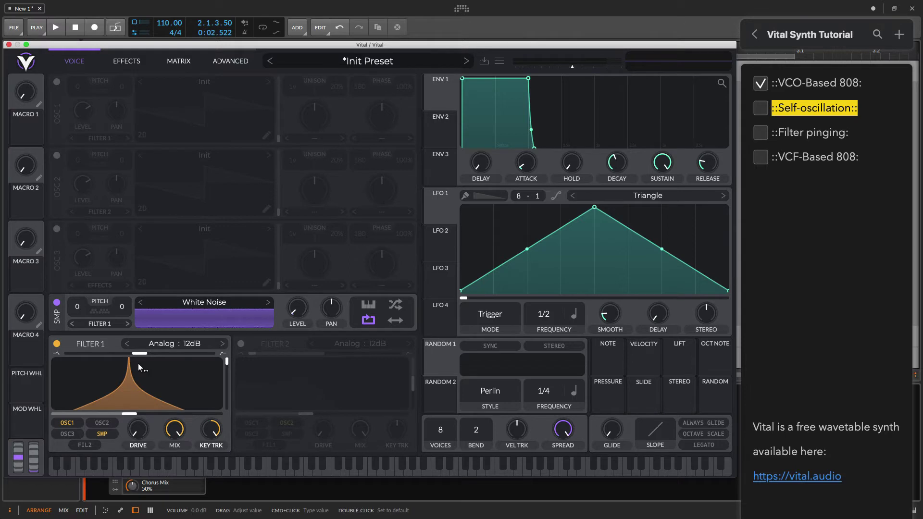
{"action": "left_click", "coordinate": [58, 303]}
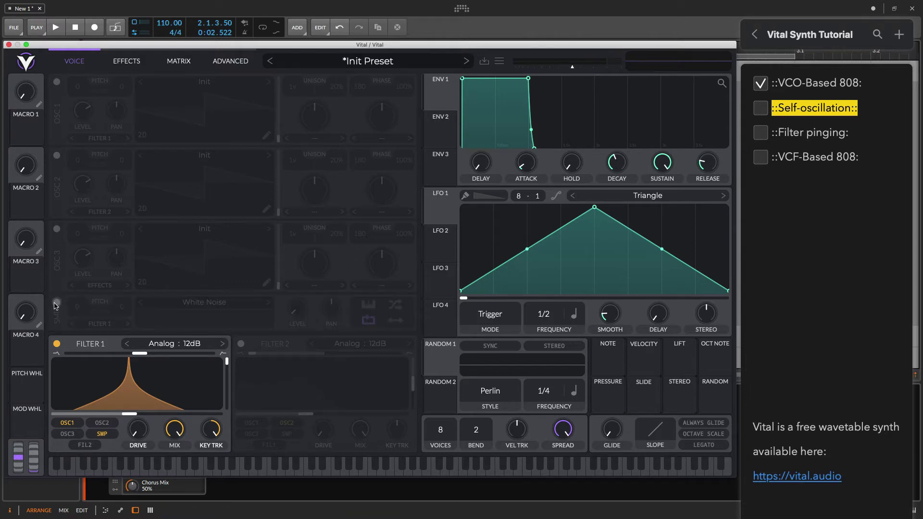
{"action": "left_click", "coordinate": [57, 303]}
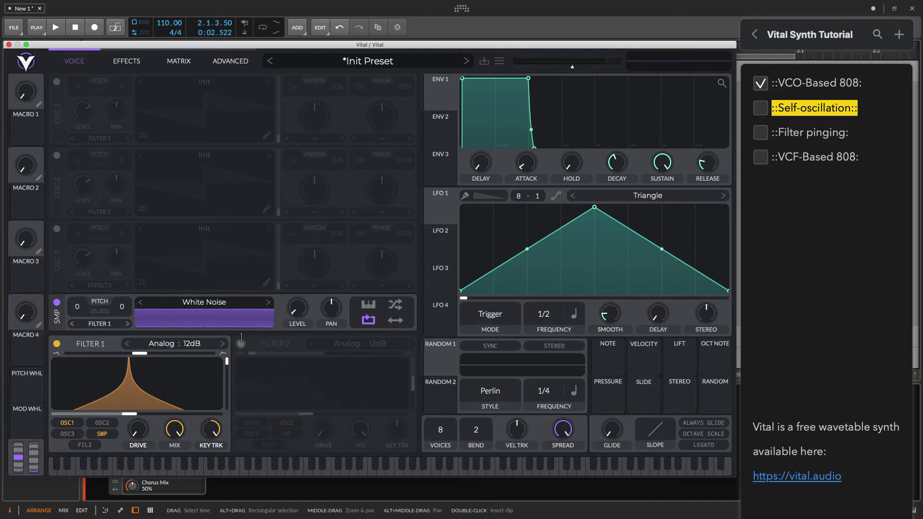
Change Filter 1's model to Dirty 24dB, keeping the sampler level practically at zero
{"action": "left_click", "coordinate": [179, 343]}
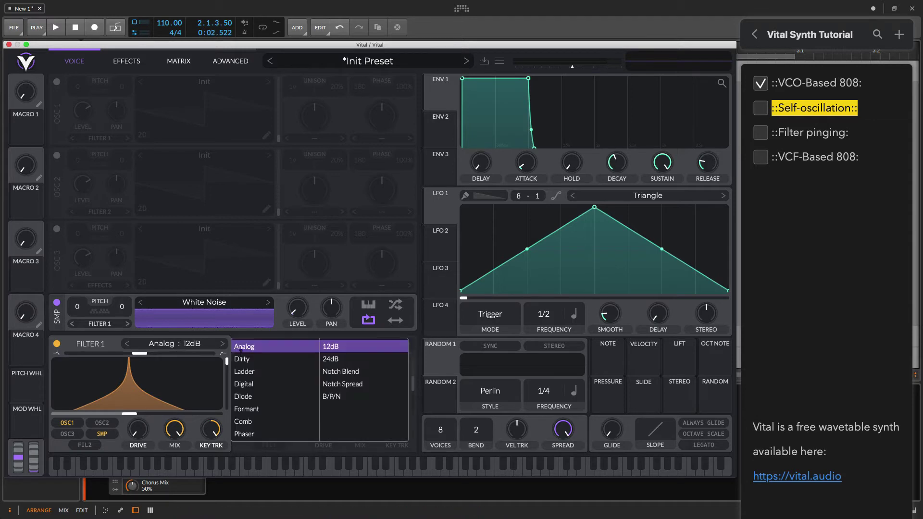
{"action": "left_click", "coordinate": [260, 359]}
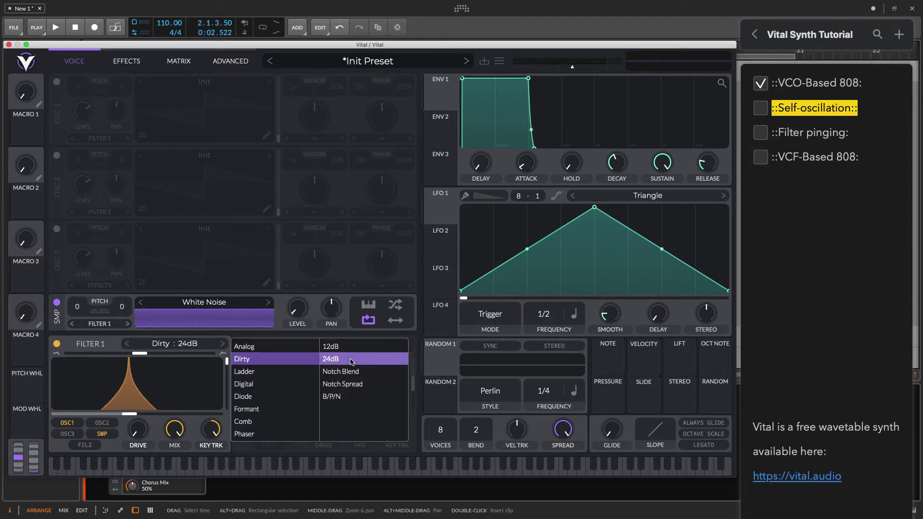
{"action": "left_click", "coordinate": [353, 361]}
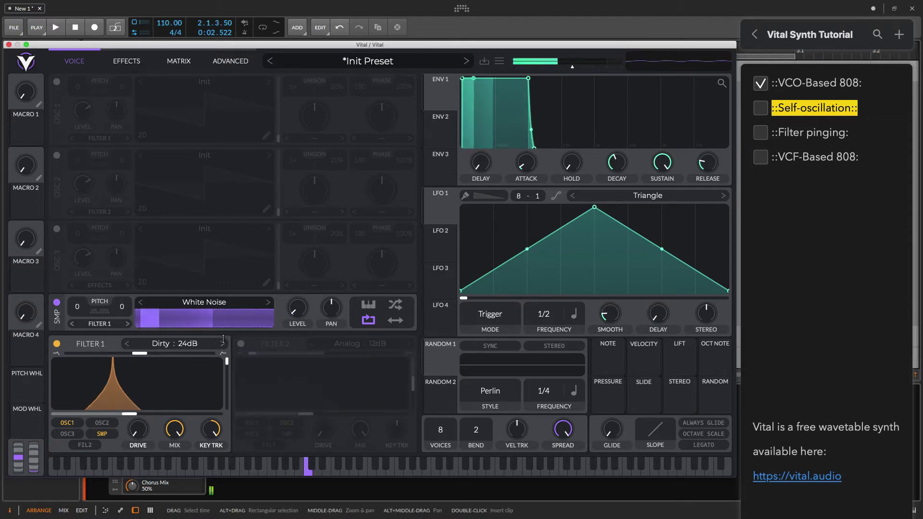
{"action": "left_click_drag", "start_coordinate": [302, 312], "coordinate": [303, 317]}
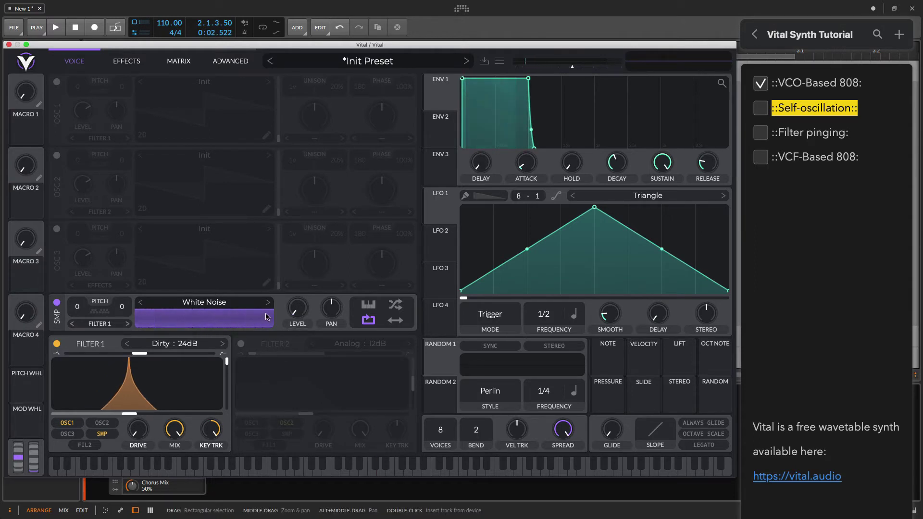
{"action": "mouse_move", "coordinate": [298, 315]}
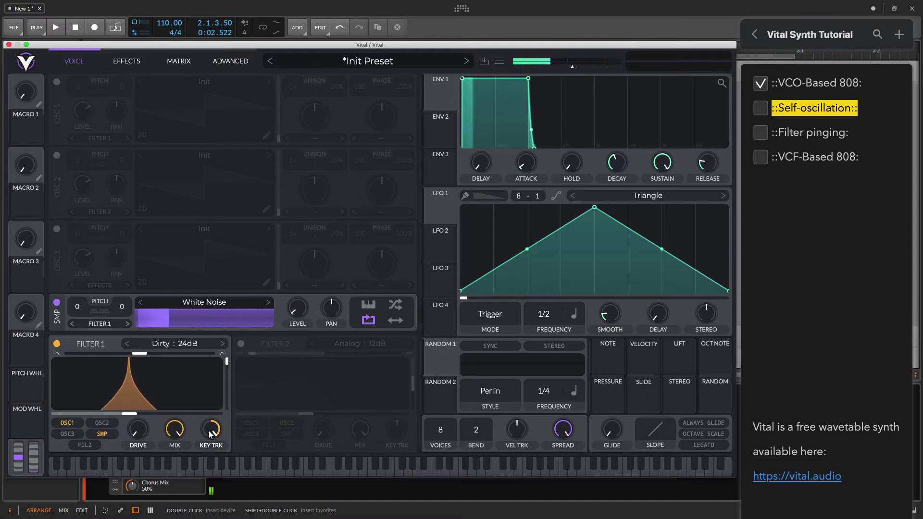
Raise the synth's output volume and try a slightly lower resonance on Filter 1
{"action": "mouse_move", "coordinate": [229, 357]}
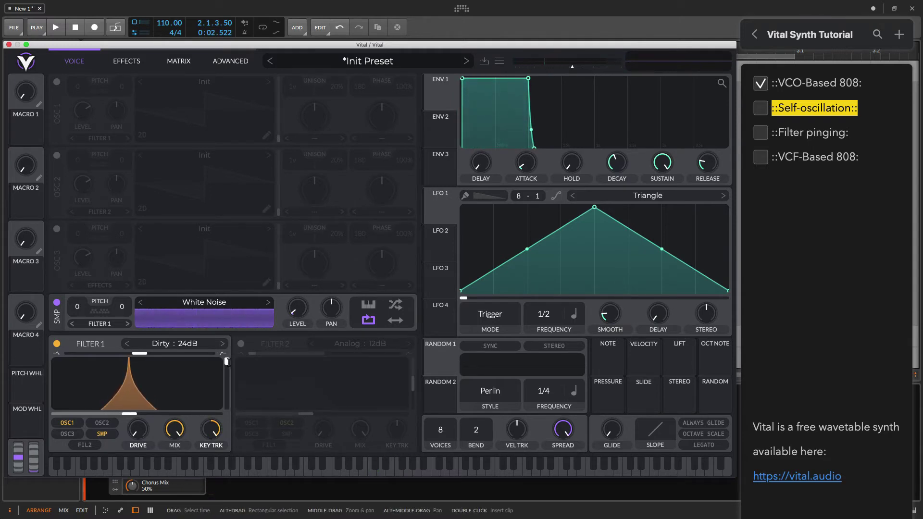
{"action": "left_click_drag", "start_coordinate": [575, 67], "coordinate": [590, 67]}
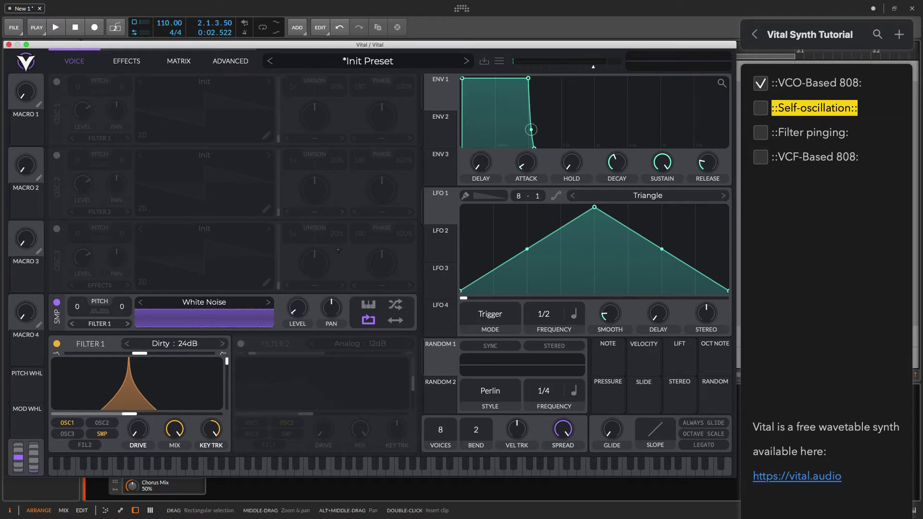
{"action": "left_click_drag", "start_coordinate": [228, 363], "coordinate": [230, 368]}
Enable the Reverb effect, raise its mix to about half and increase its size
{"action": "left_click", "coordinate": [137, 62]}
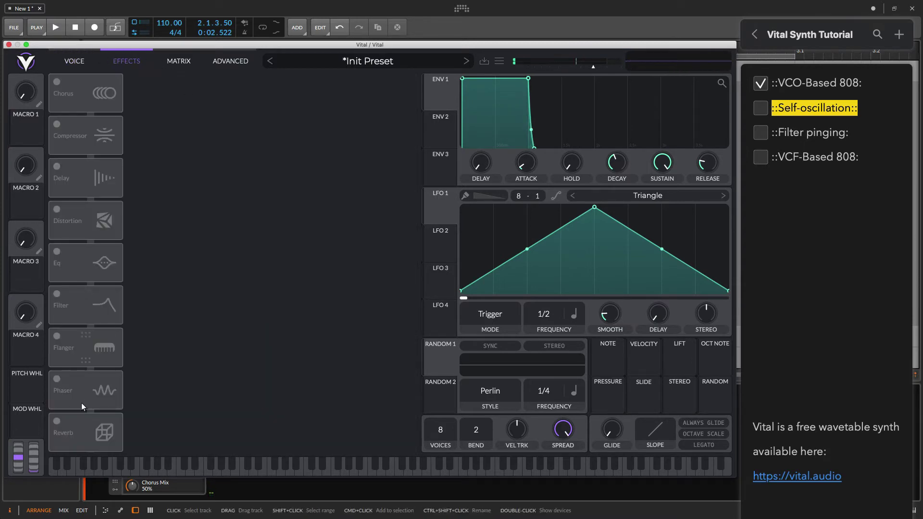
{"action": "left_click", "coordinate": [56, 421]}
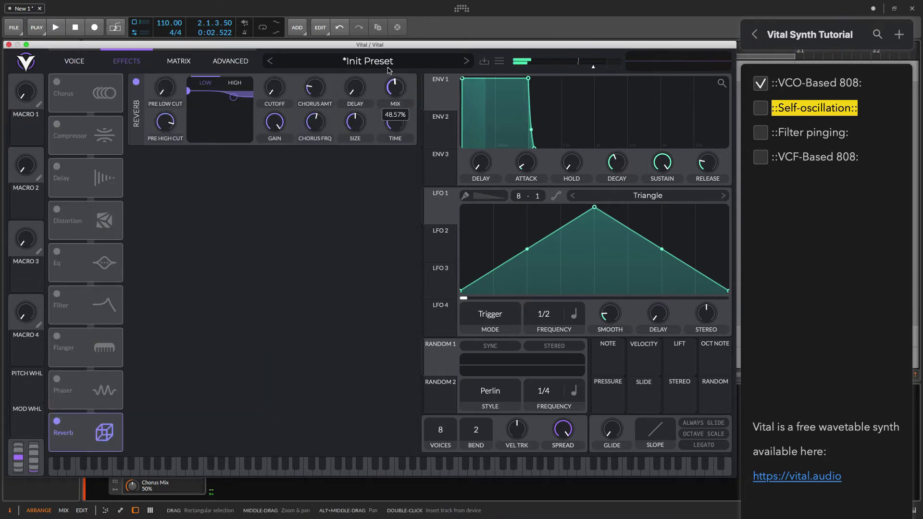
{"action": "left_click_drag", "start_coordinate": [360, 109], "coordinate": [354, 99]}
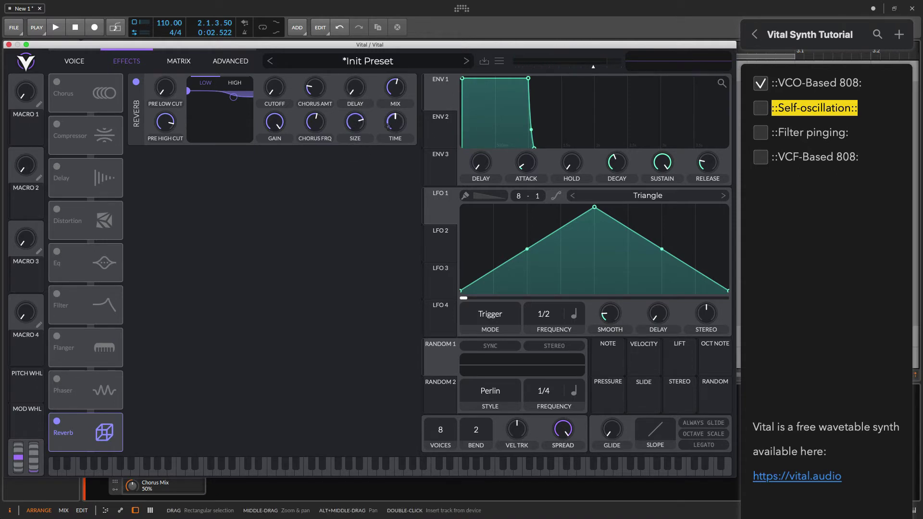
Fine-tune Filter 1's resonance, ending below 83%, and give the reverb a lower mix and a longer time
{"action": "left_click", "coordinate": [74, 61]}
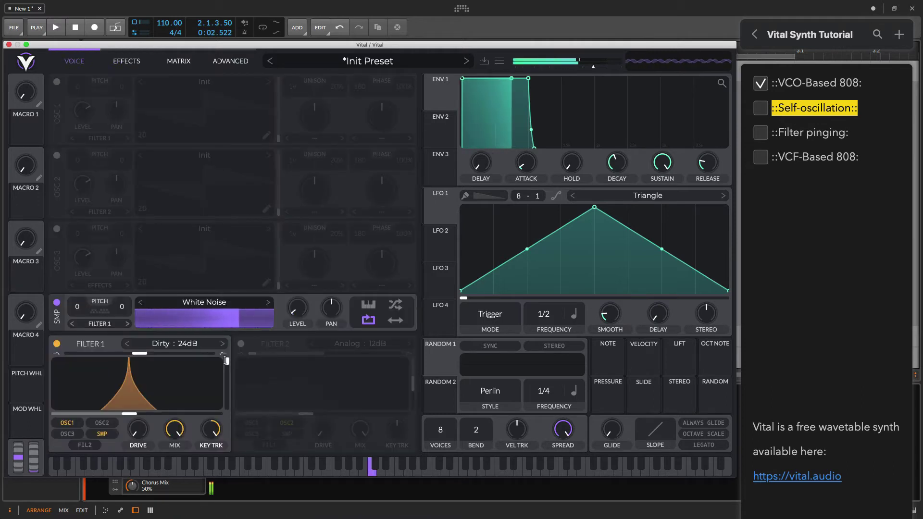
{"action": "left_click_drag", "start_coordinate": [227, 370], "coordinate": [228, 366]}
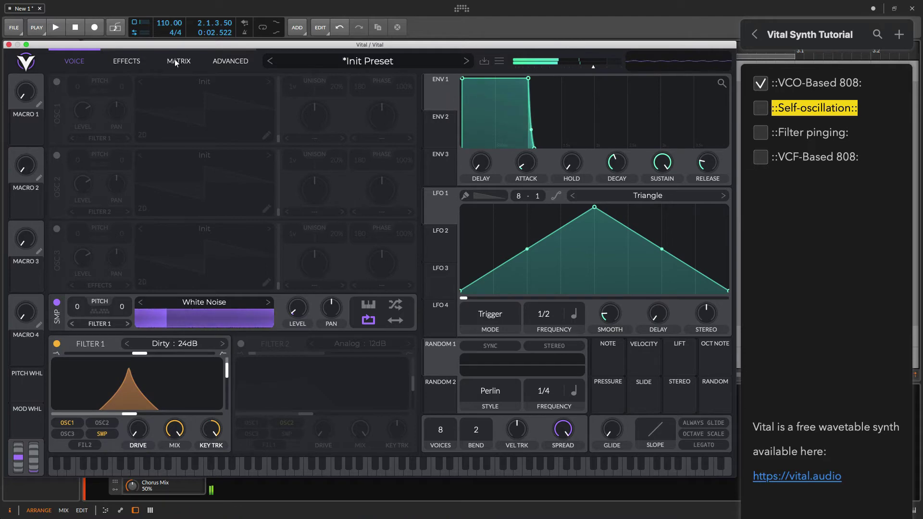
{"action": "left_click", "coordinate": [200, 61]}
{"action": "left_click", "coordinate": [126, 61]}
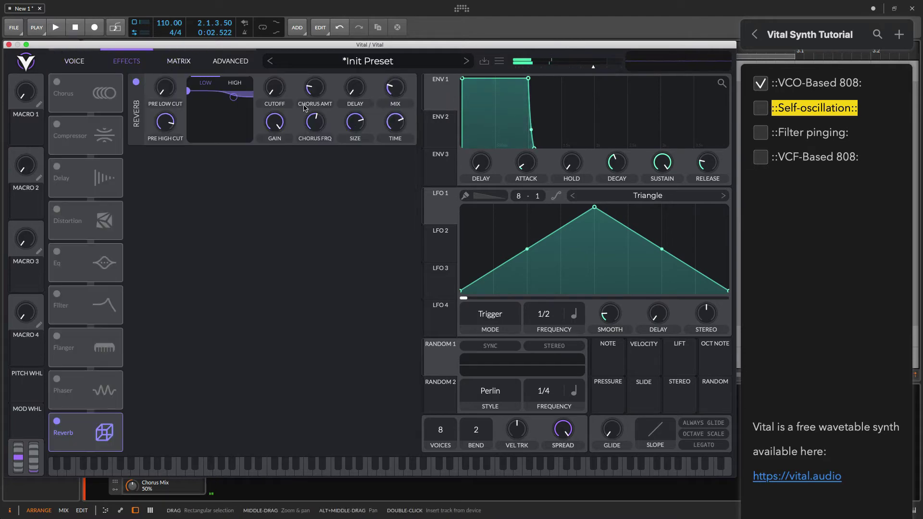
{"action": "left_click", "coordinate": [74, 61]}
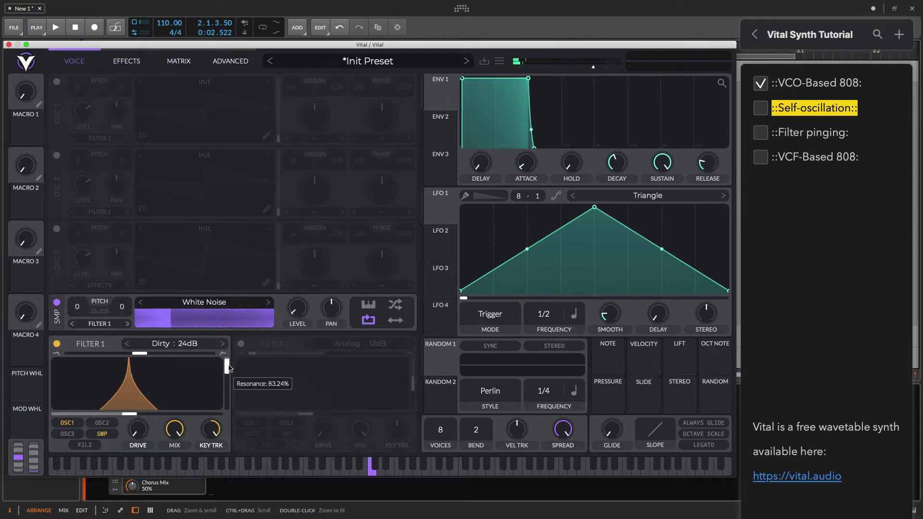
{"action": "left_click_drag", "start_coordinate": [229, 368], "coordinate": [227, 362]}
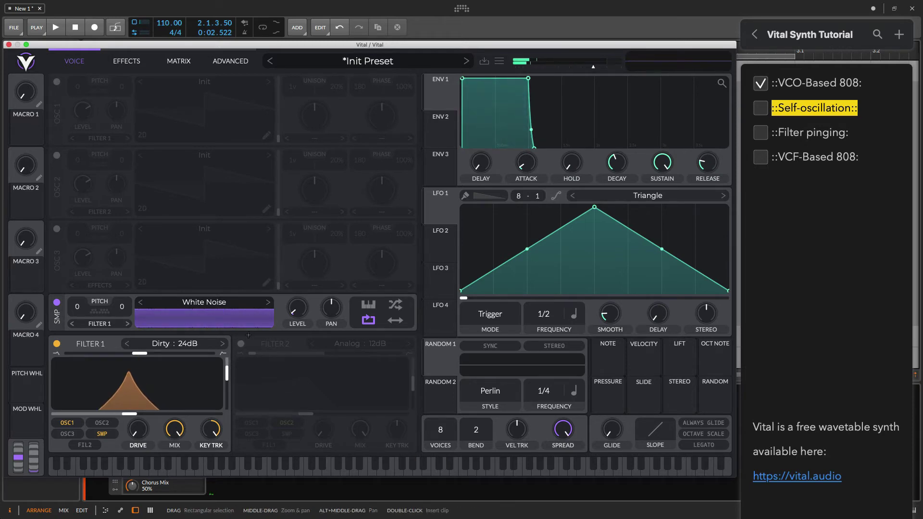
Switch the Reverb effect off and return to the voice page
{"action": "left_click", "coordinate": [121, 61]}
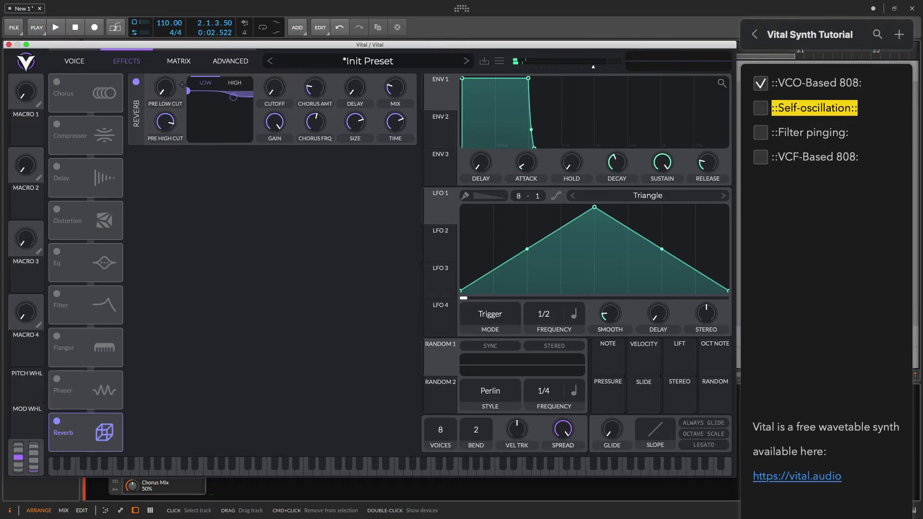
{"action": "left_click", "coordinate": [138, 81]}
{"action": "left_click", "coordinate": [75, 63]}
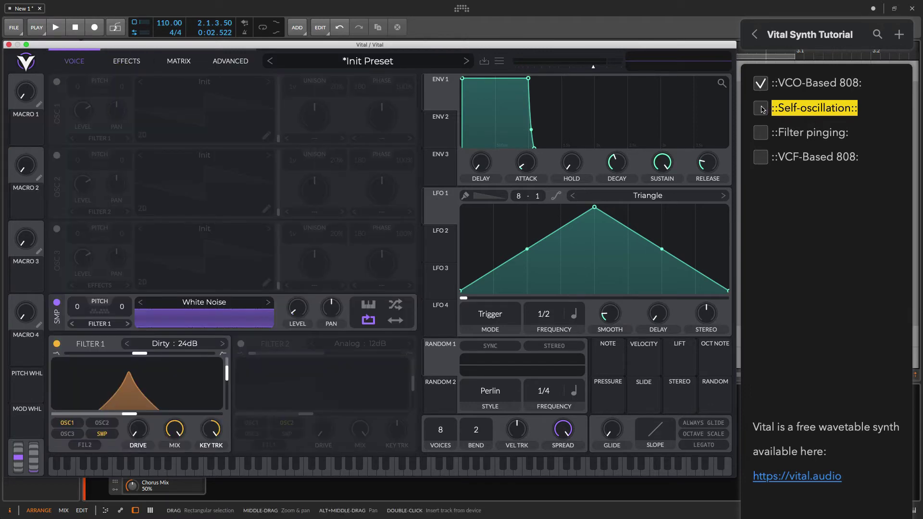
Mark Self-oscillation as done in the checklist, remove its highlight and highlight Filter pinging instead
{"action": "left_click", "coordinate": [762, 108]}
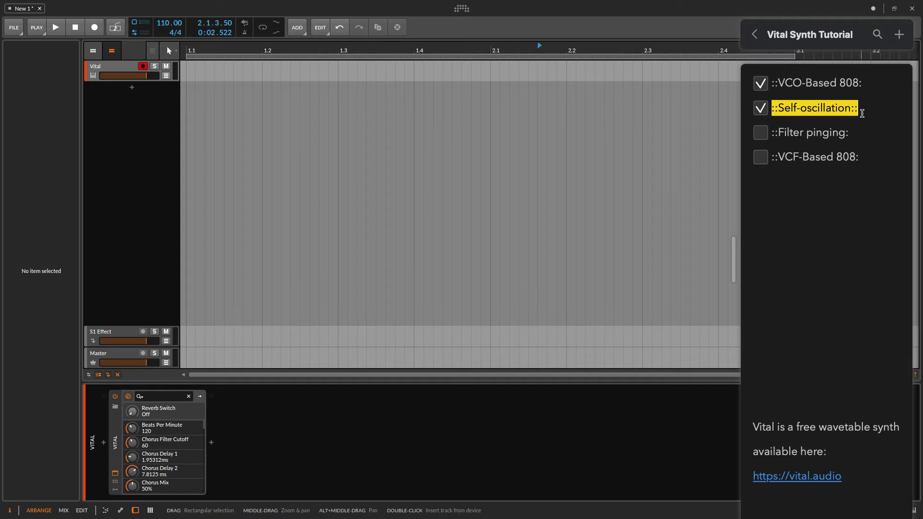
{"action": "key", "text": "BackSpace"}
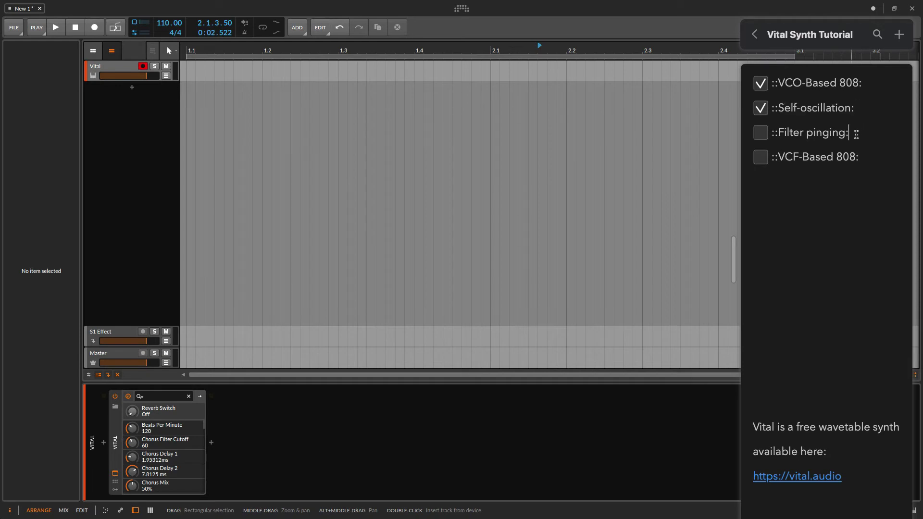
{"action": "type", "text": ":"}
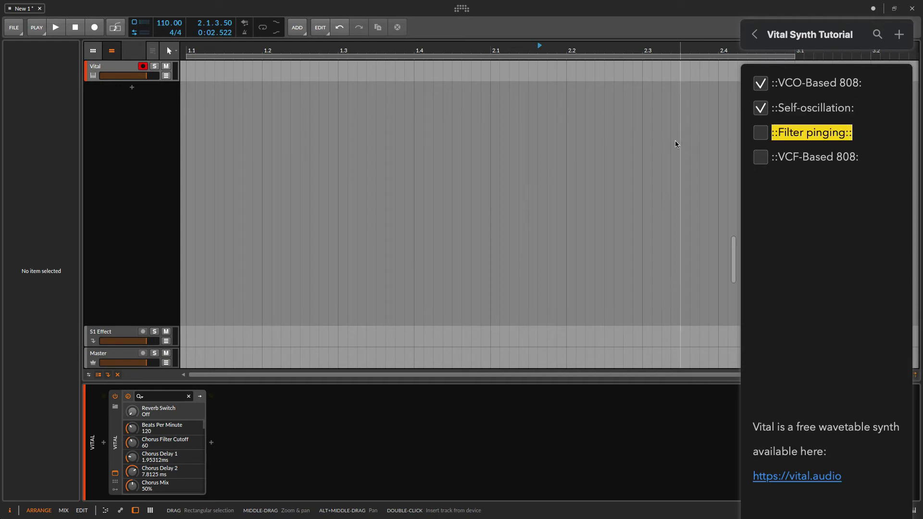
{"action": "left_click", "coordinate": [651, 141]}
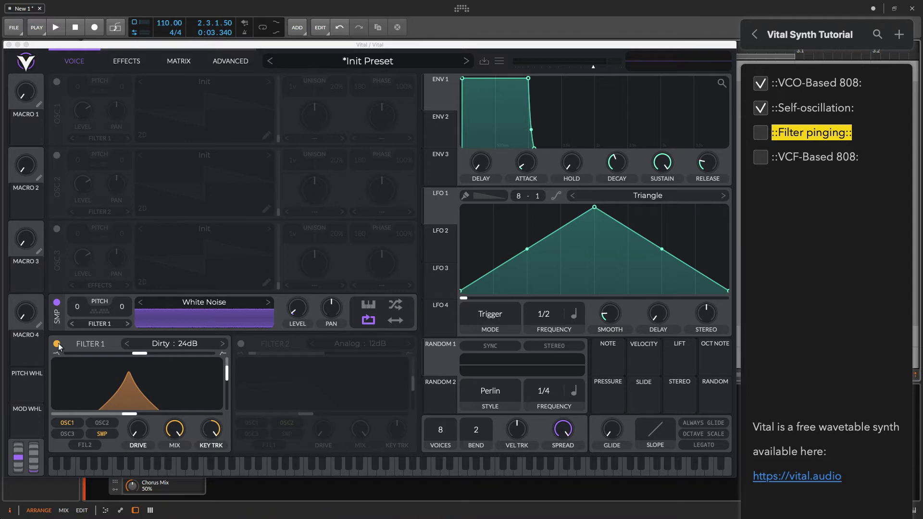
Initialize the preset, switch oscillator 1 off and turn on the sampler with White Noise
{"action": "left_click", "coordinate": [499, 61]}
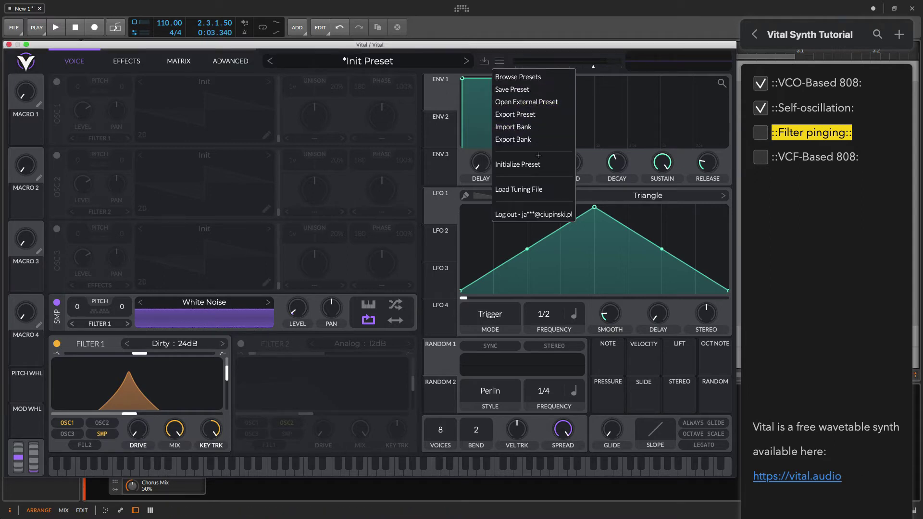
{"action": "left_click", "coordinate": [518, 163]}
{"action": "left_click", "coordinate": [56, 83]}
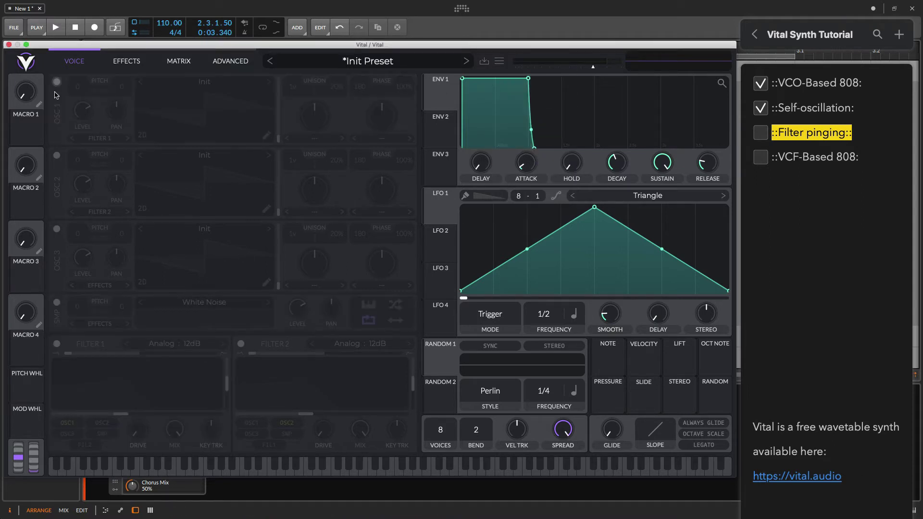
{"action": "left_click", "coordinate": [58, 302]}
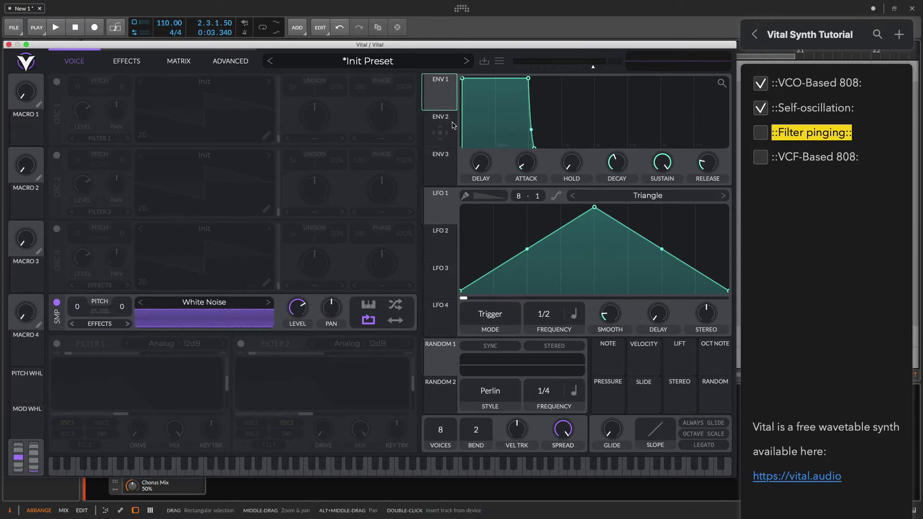
Assign Envelope 2 to modulate the sampler's level and bring the envelope's sustain down to zero
{"action": "left_click", "coordinate": [430, 127]}
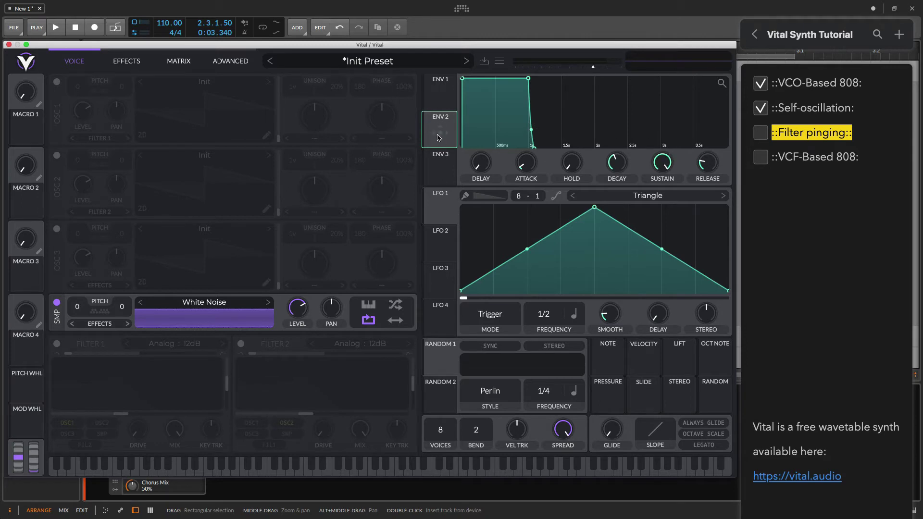
{"action": "left_click_drag", "start_coordinate": [438, 138], "coordinate": [298, 310]}
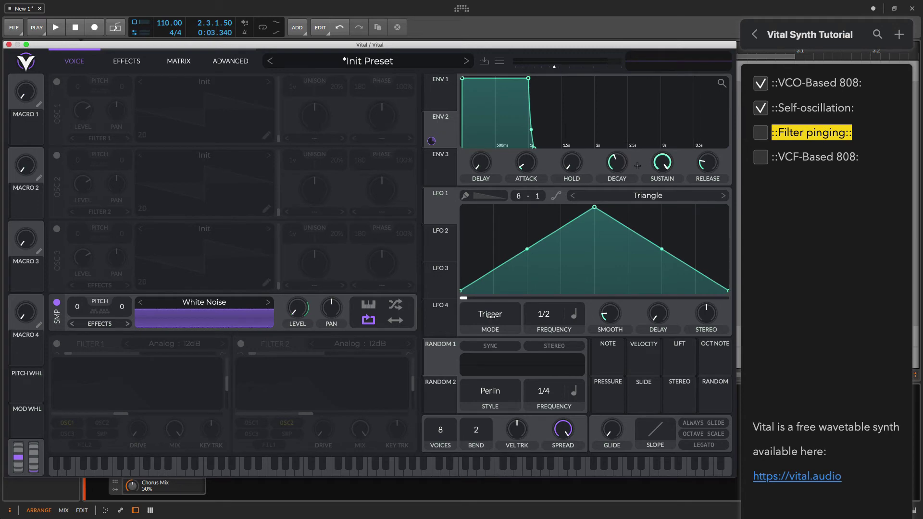
{"action": "left_click_drag", "start_coordinate": [617, 163], "coordinate": [650, 268]}
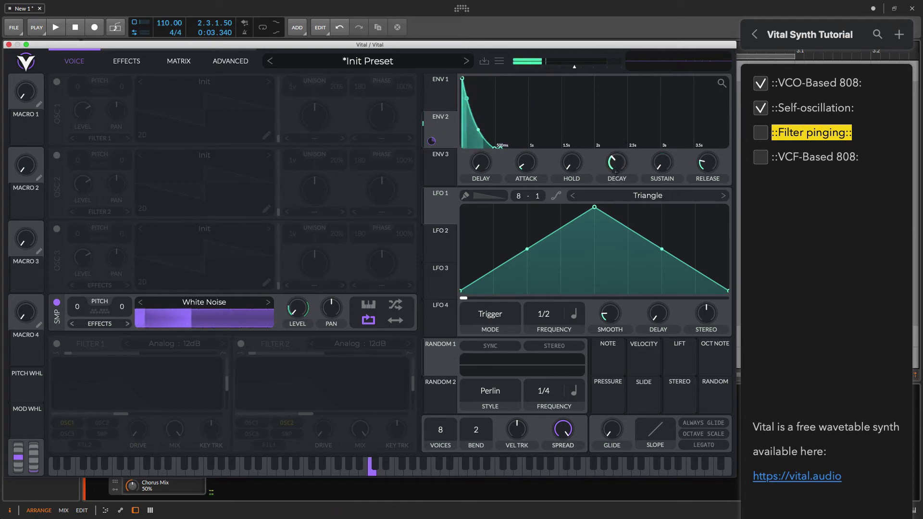
Shorten Envelope 2's decay to a very brief burst and increase its modulation amount on the sample level
{"action": "left_click_drag", "start_coordinate": [616, 172], "coordinate": [622, 185]}
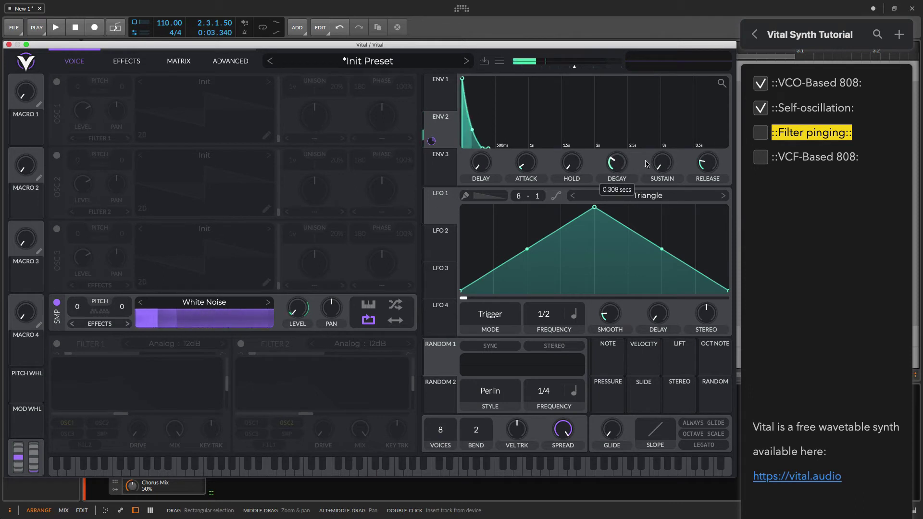
{"action": "left_click_drag", "start_coordinate": [617, 164], "coordinate": [619, 169]}
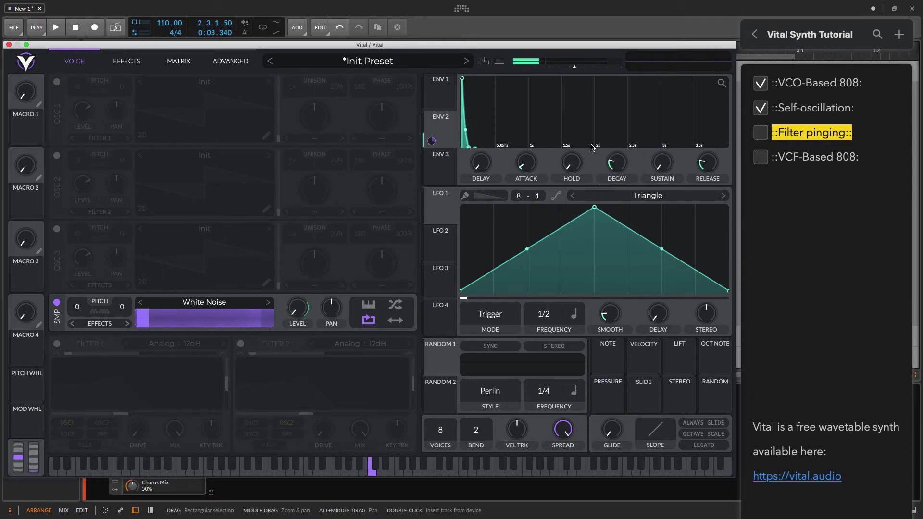
{"action": "mouse_move", "coordinate": [431, 141]}
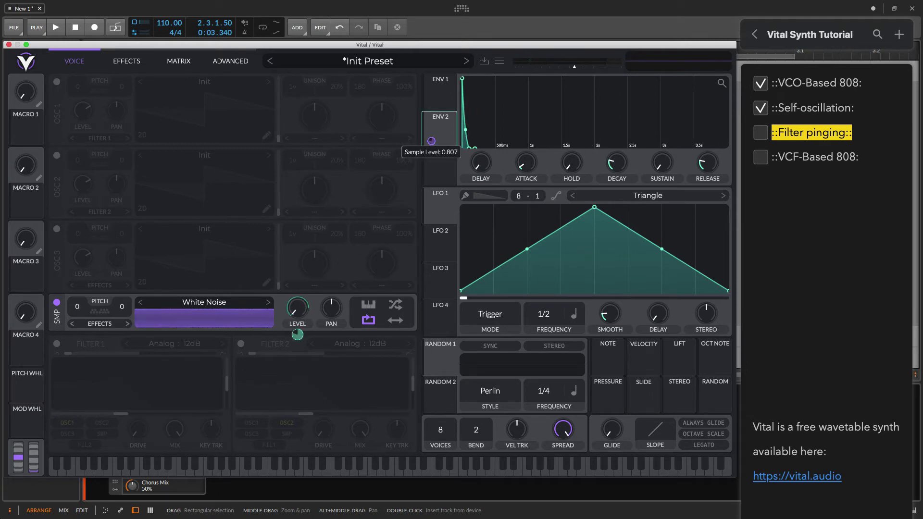
{"action": "left_click_drag", "start_coordinate": [432, 141], "coordinate": [431, 134]}
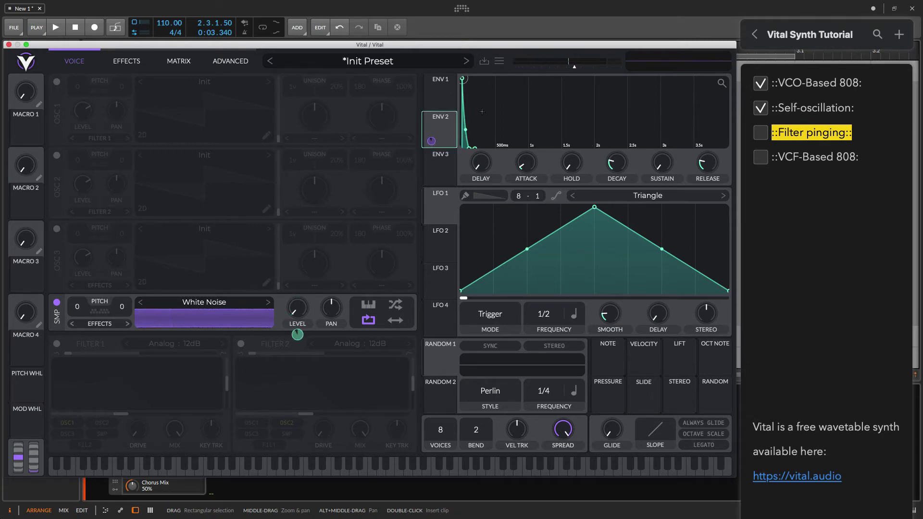
{"action": "left_click_drag", "start_coordinate": [601, 167], "coordinate": [615, 180]}
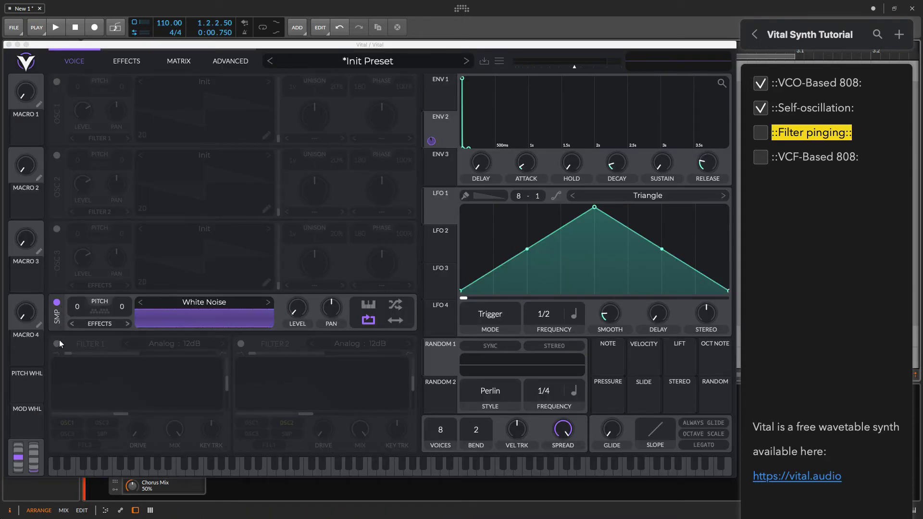
Switch Filter 1 on, route the sampler through it and raise its resonance to about 83%
{"action": "left_click", "coordinate": [56, 344]}
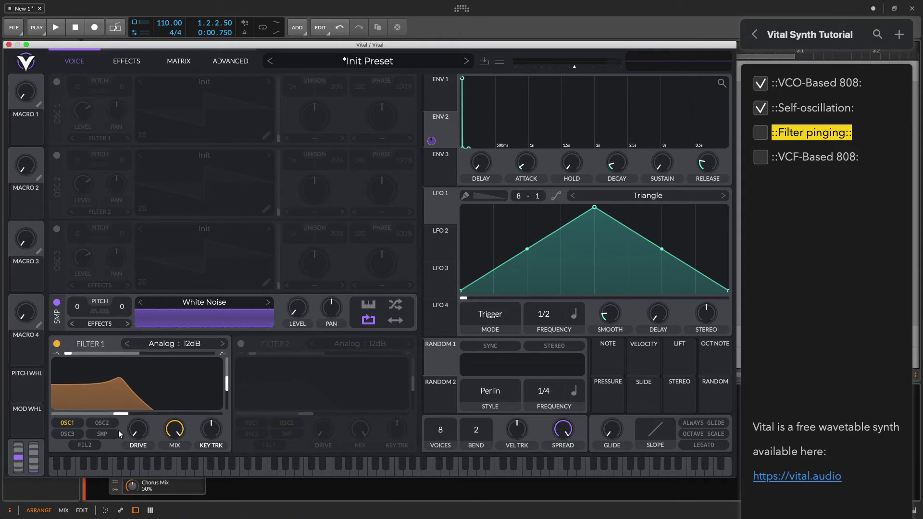
{"action": "left_click", "coordinate": [102, 434]}
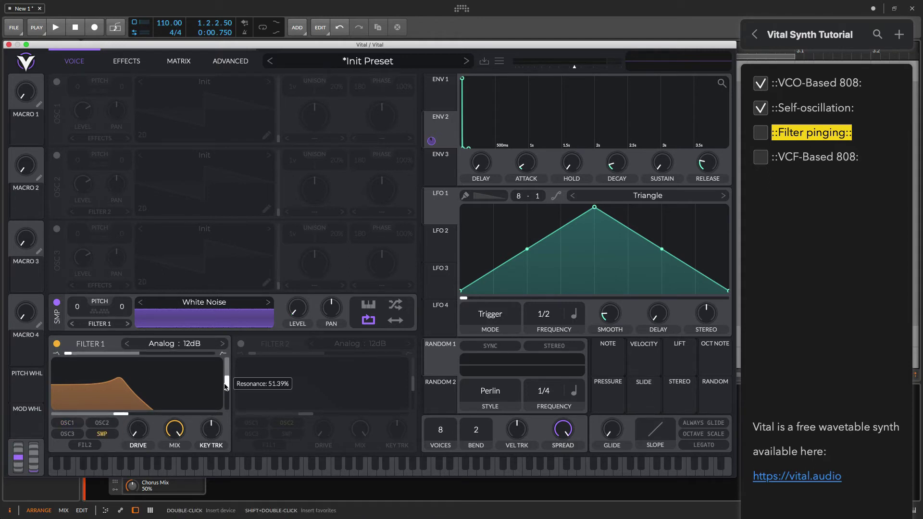
{"action": "left_click_drag", "start_coordinate": [227, 381], "coordinate": [229, 368]}
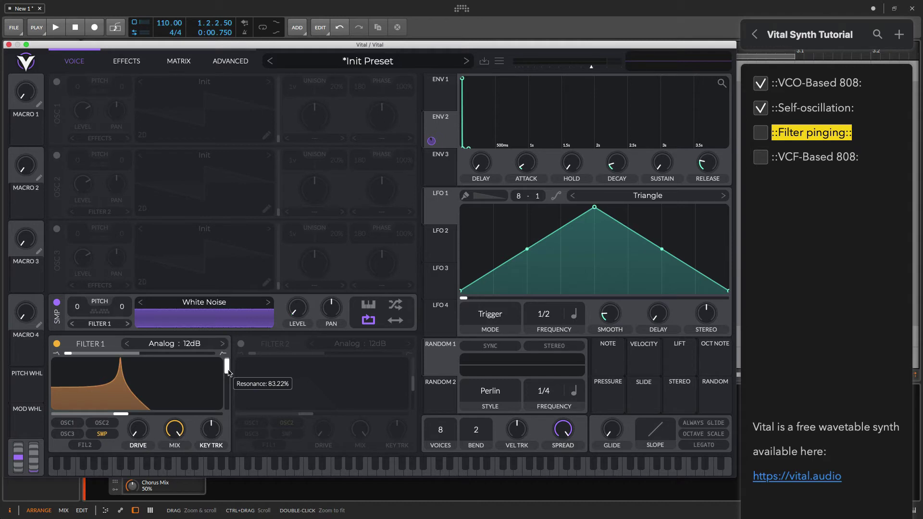
Set Filter 1's blend to 1.000, fine-tune its high resonance and turn key tracking fully up
{"action": "left_click_drag", "start_coordinate": [69, 354], "coordinate": [141, 355]}
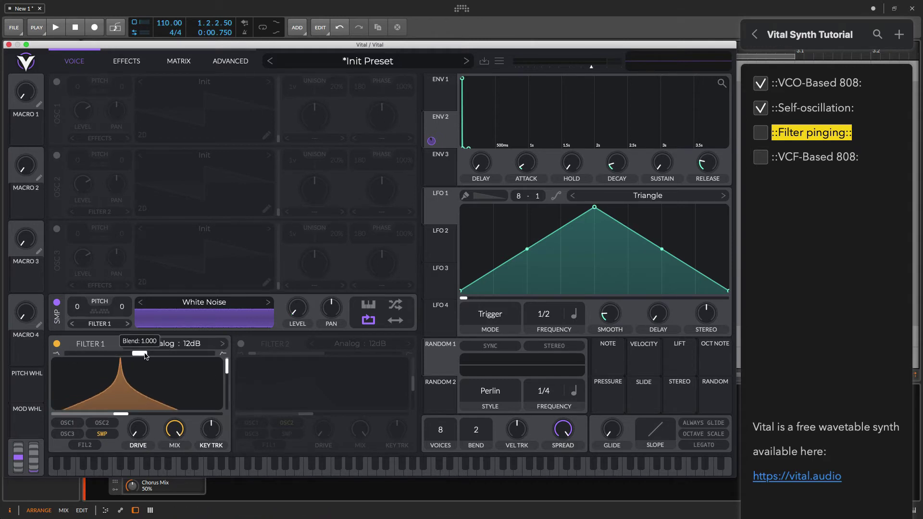
{"action": "left_click_drag", "start_coordinate": [228, 367], "coordinate": [228, 363]}
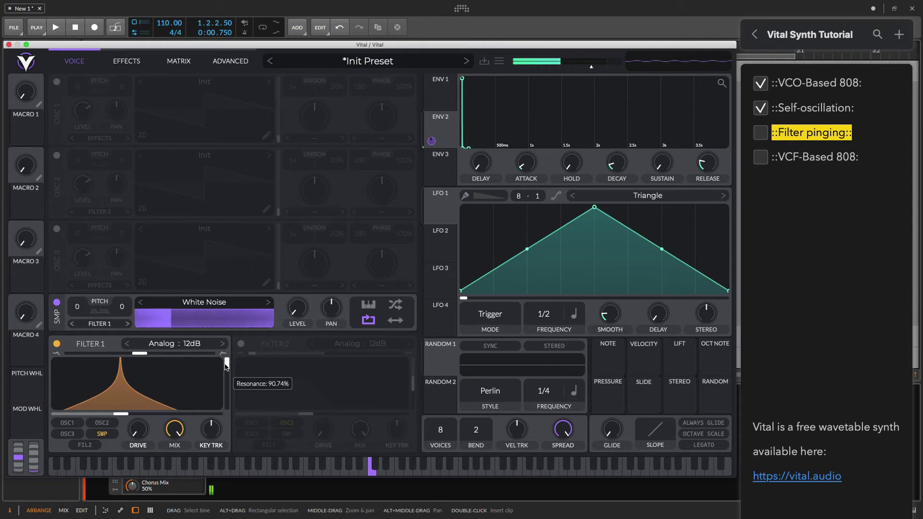
{"action": "left_click_drag", "start_coordinate": [227, 366], "coordinate": [226, 370]}
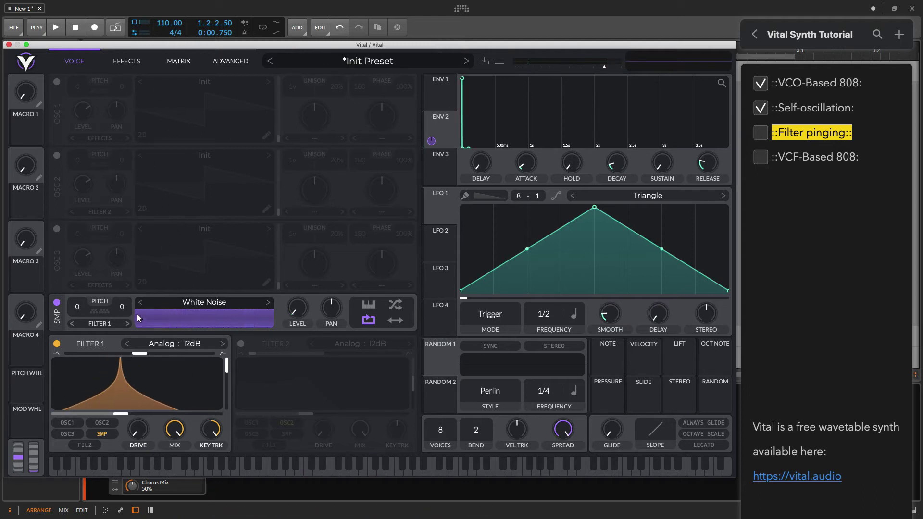
Change Filter 1's type to the Dirty model with the 24dB slope
{"action": "left_click", "coordinate": [169, 343]}
{"action": "left_click", "coordinate": [256, 365]}
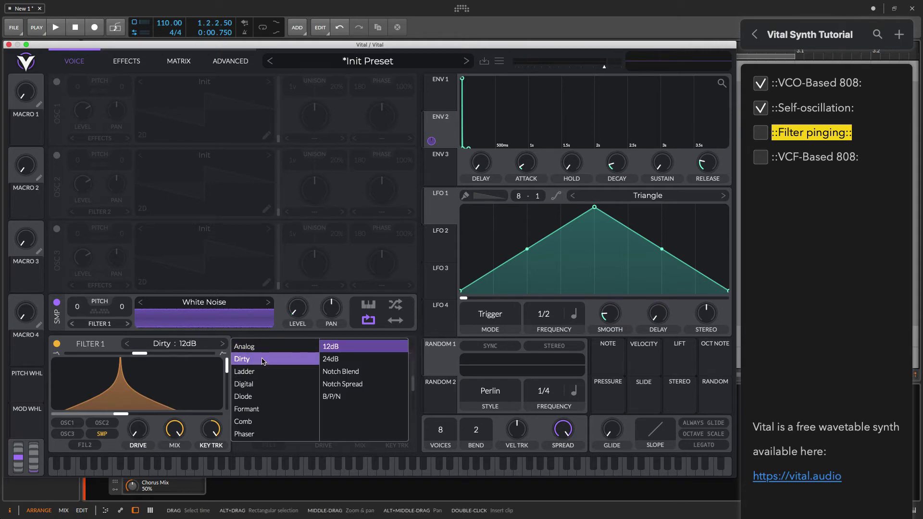
{"action": "left_click", "coordinate": [337, 358]}
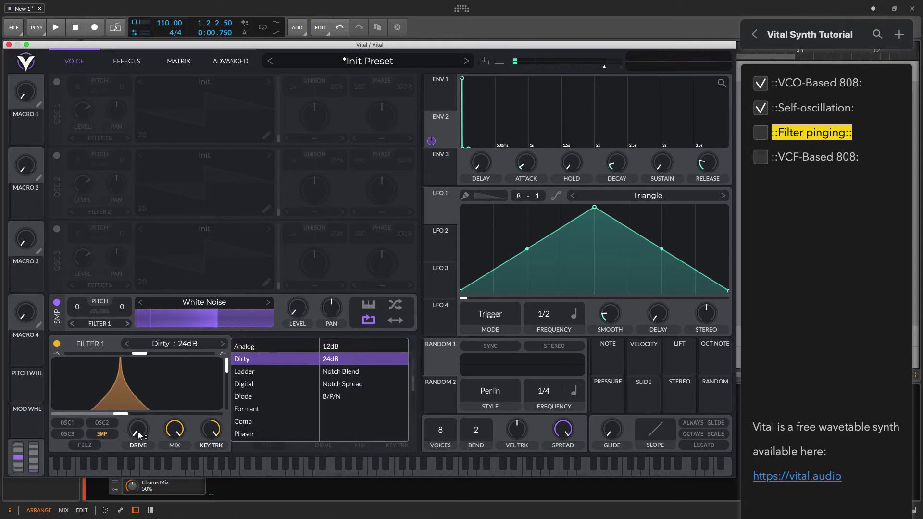
Turn Filter 1's drive up to maximum and lower its resonance to about 80%
{"action": "left_click_drag", "start_coordinate": [139, 434], "coordinate": [139, 340]}
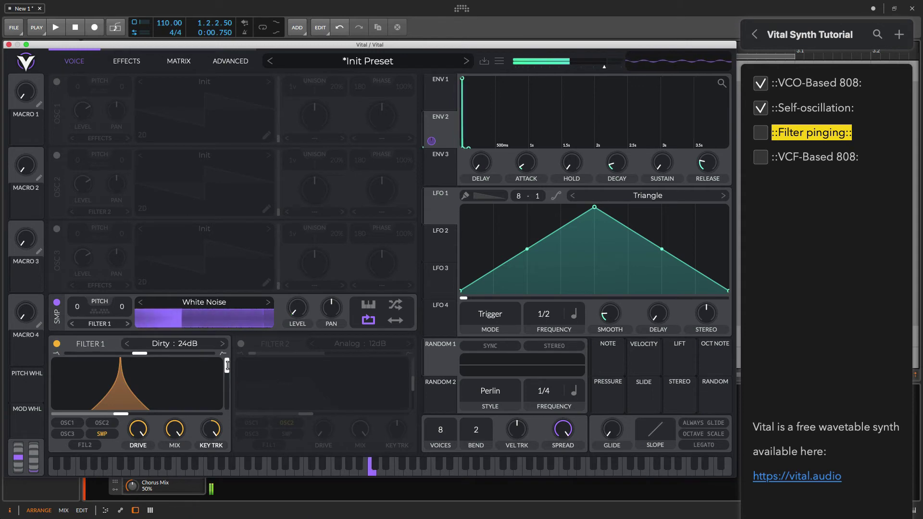
{"action": "left_click_drag", "start_coordinate": [227, 366], "coordinate": [229, 370]}
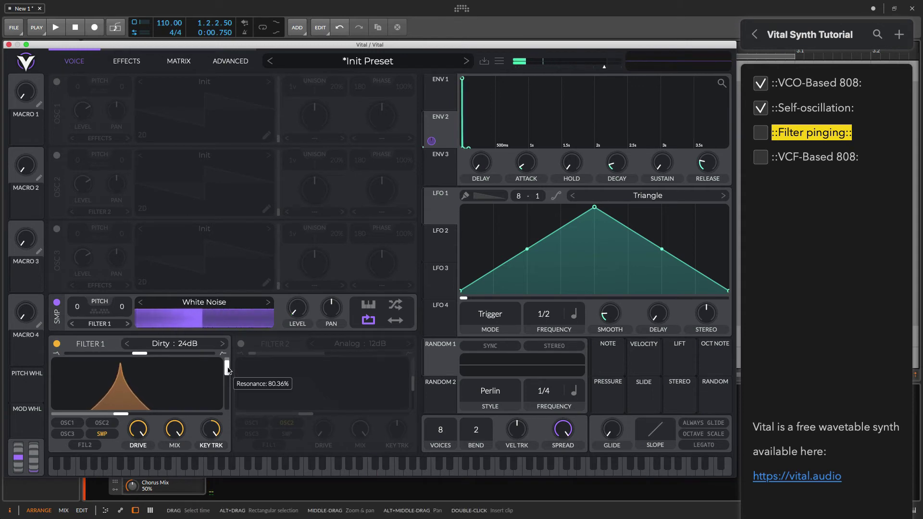
{"action": "left_click_drag", "start_coordinate": [228, 370], "coordinate": [229, 370]}
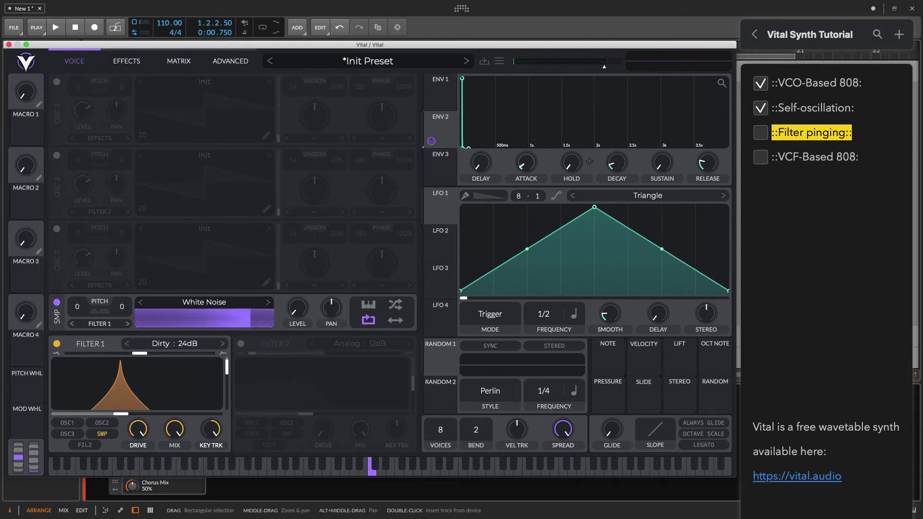
Lengthen Envelope 2's decay slightly and change the sampler's sound to Box Fan
{"action": "mouse_move", "coordinate": [615, 165]}
{"action": "left_mouse_down"}
{"action": "mouse_move", "coordinate": [617, 153]}
{"action": "mouse_move", "coordinate": [616, 166]}
{"action": "left_mouse_up"}
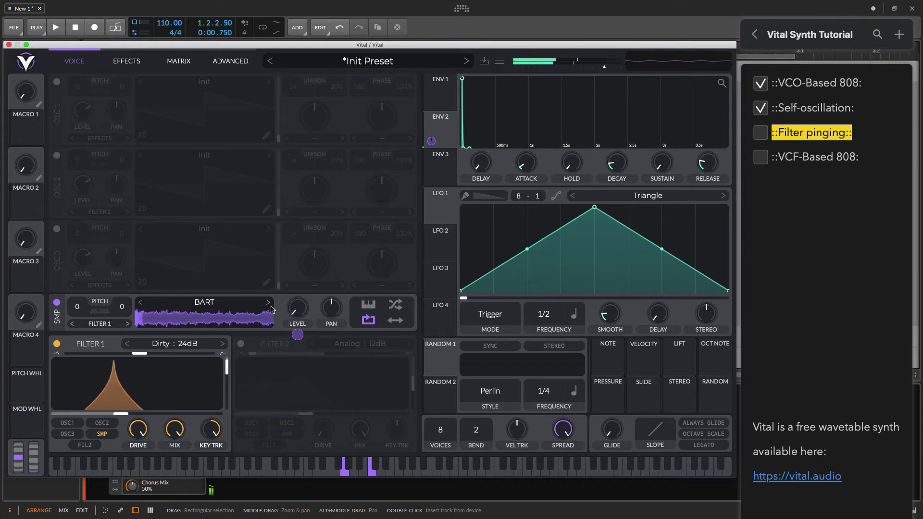
{"action": "left_click", "coordinate": [269, 305]}
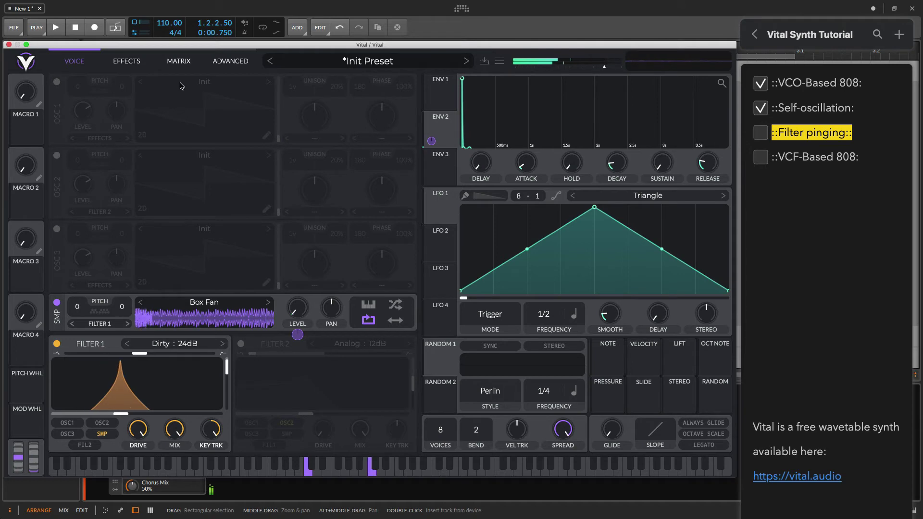
Try the Reverb and Delay effects on the filter ping, switch both off and return to the voice page
{"action": "left_click", "coordinate": [128, 61]}
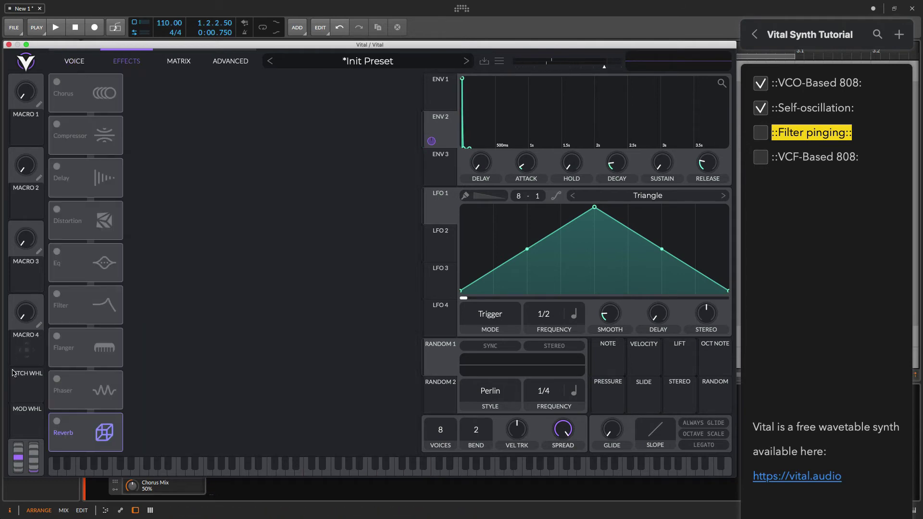
{"action": "left_click", "coordinate": [57, 422]}
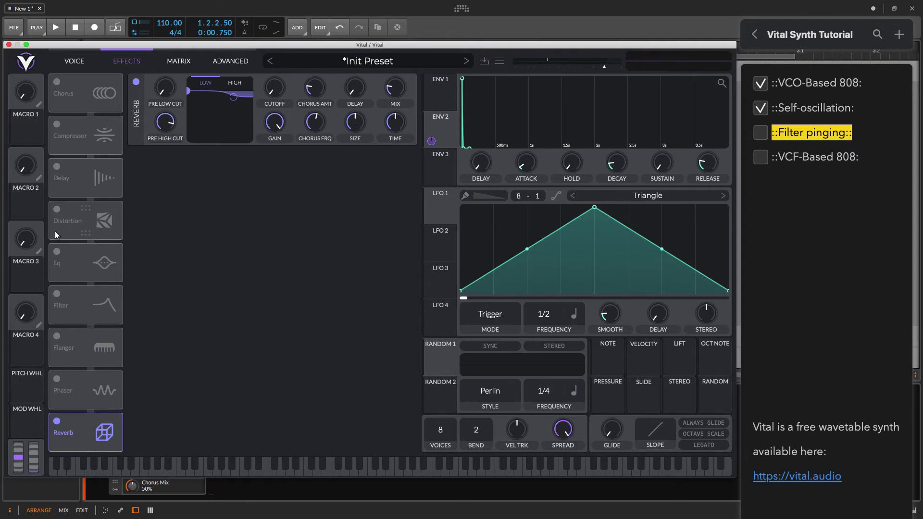
{"action": "left_click", "coordinate": [56, 167]}
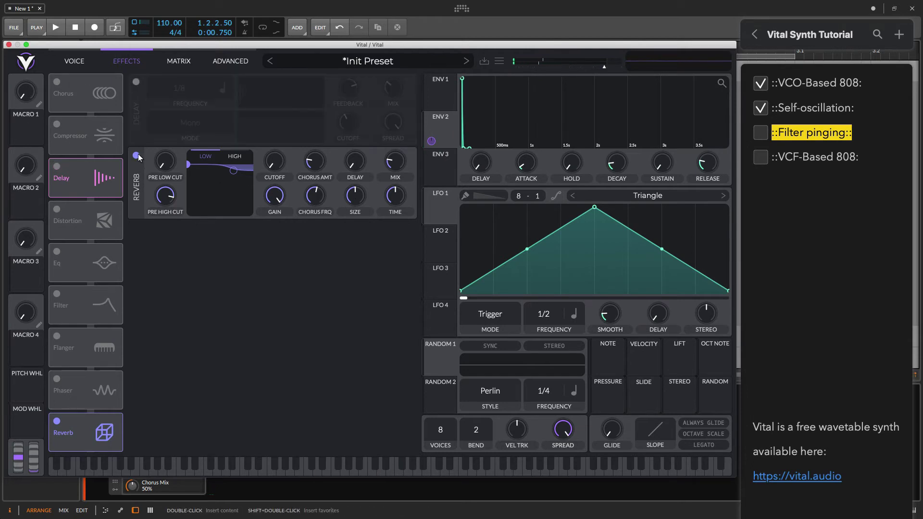
{"action": "left_click", "coordinate": [76, 61]}
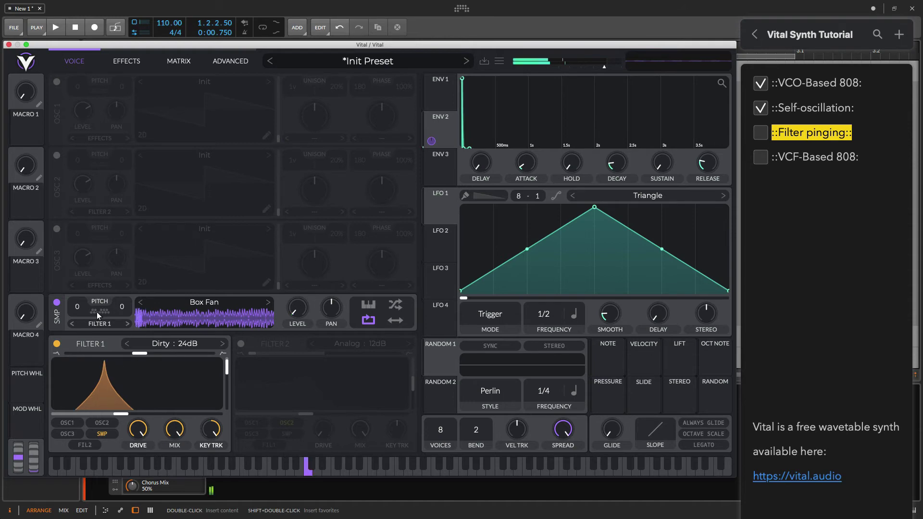
Mark Filter pinging as done in the checklist, move the highlight to VCF-Based 808 and return to Vital
{"action": "left_click", "coordinate": [758, 137]}
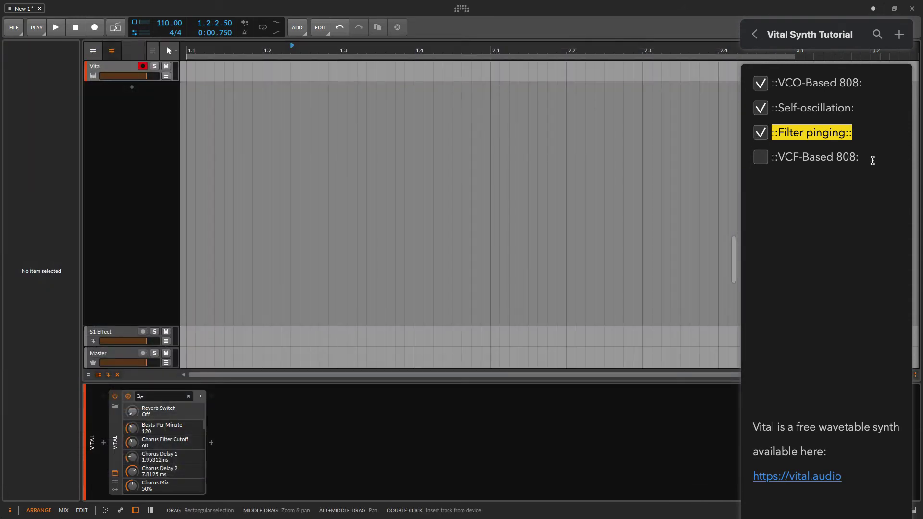
{"action": "type", "text": ":"}
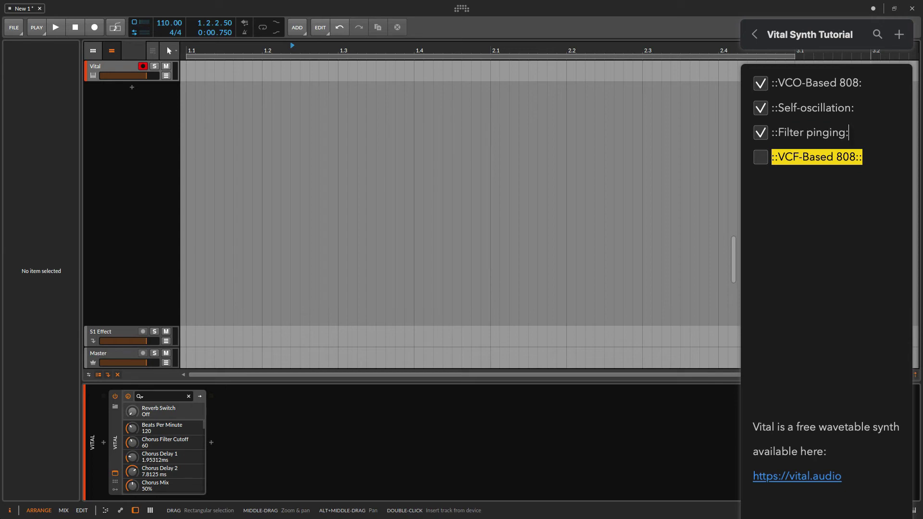
{"action": "left_click", "coordinate": [449, 212]}
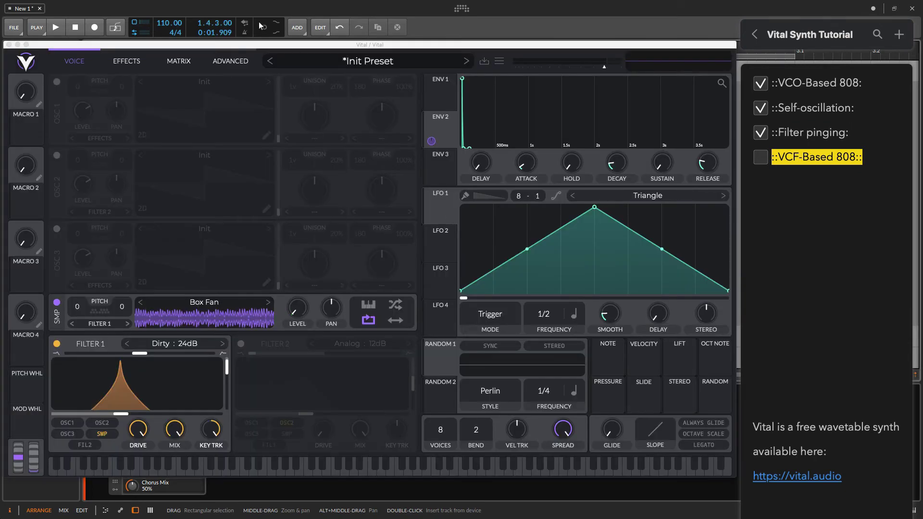
Check the effects page, return to the voice page and try a slightly higher cutoff on Filter 1
{"action": "left_click", "coordinate": [133, 63]}
{"action": "left_click", "coordinate": [85, 64]}
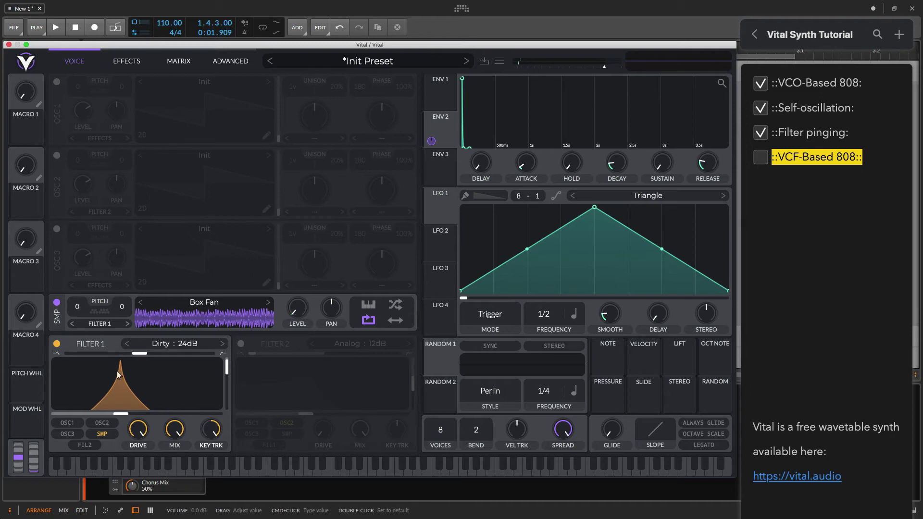
{"action": "mouse_move", "coordinate": [120, 414]}
{"action": "left_mouse_down"}
{"action": "mouse_move", "coordinate": [142, 418]}
{"action": "mouse_move", "coordinate": [134, 418]}
{"action": "left_mouse_up"}
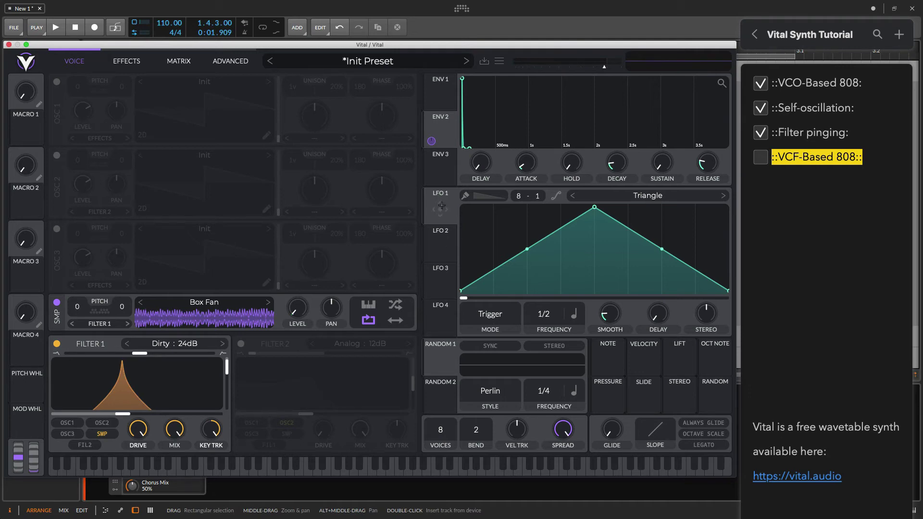
Assign Envelope 3 to modulate Filter 1's cutoff and set the envelope's sustain to 0.000
{"action": "left_click", "coordinate": [443, 177]}
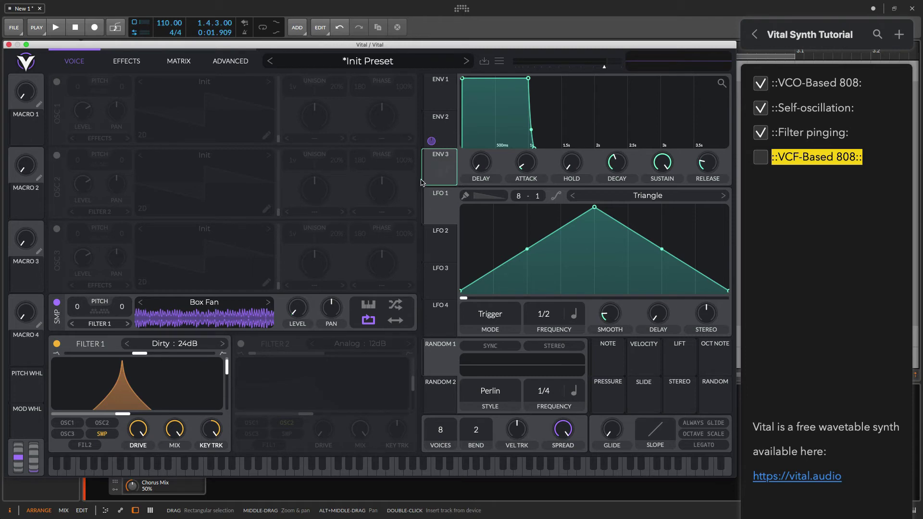
{"action": "mouse_move", "coordinate": [441, 163]}
{"action": "left_click_drag", "start_coordinate": [443, 168], "coordinate": [137, 402]}
{"action": "left_click_drag", "start_coordinate": [662, 162], "coordinate": [656, 292]}
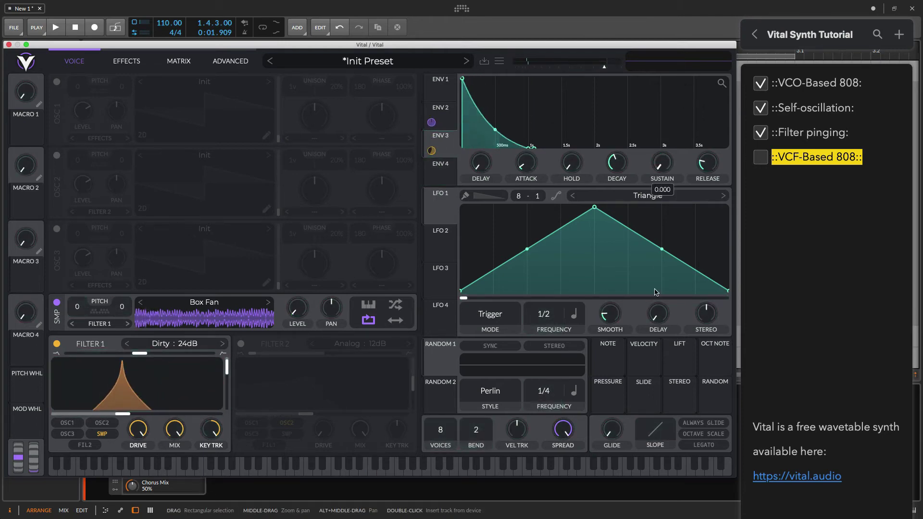
Lower Filter 1's cutoff to about -52 semitones and shorten Envelope 3's decay to 0.172 secs
{"action": "left_click_drag", "start_coordinate": [625, 165], "coordinate": [625, 174]}
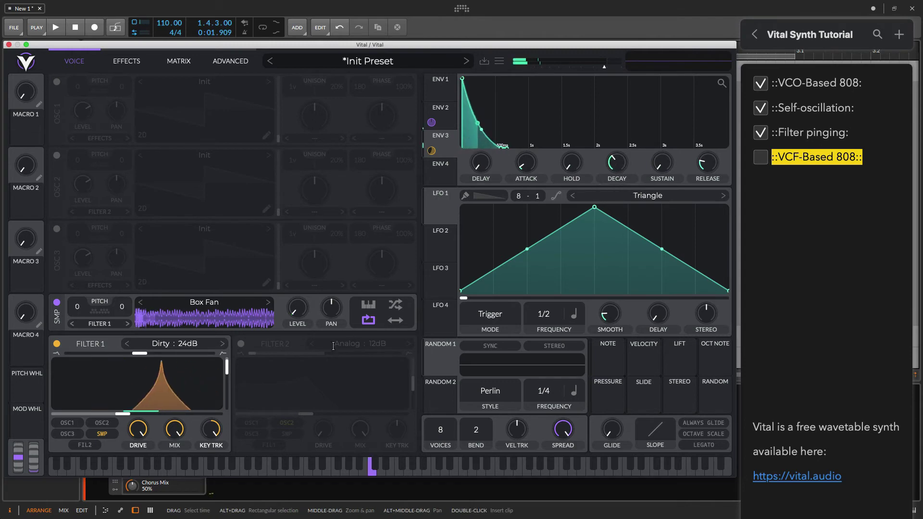
{"action": "mouse_move", "coordinate": [128, 416]}
{"action": "left_click_drag", "start_coordinate": [127, 416], "coordinate": [49, 415]}
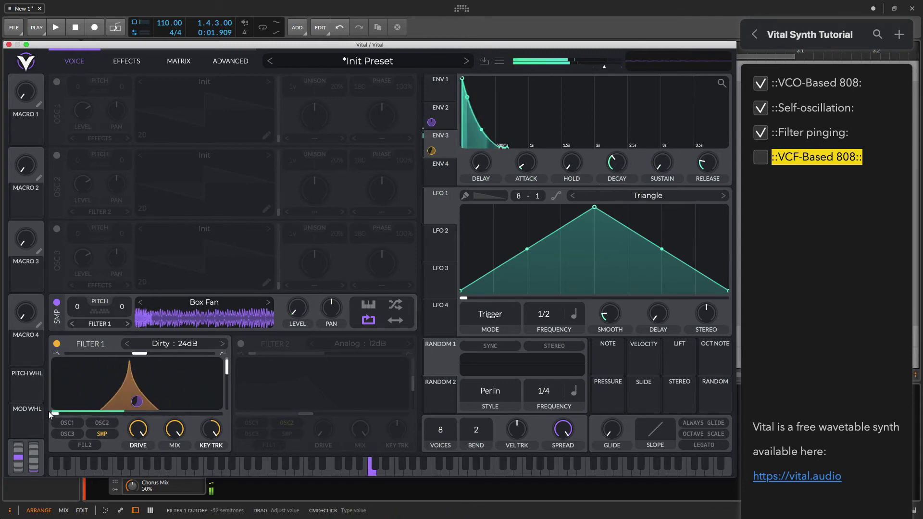
{"action": "left_click_drag", "start_coordinate": [616, 163], "coordinate": [618, 172]}
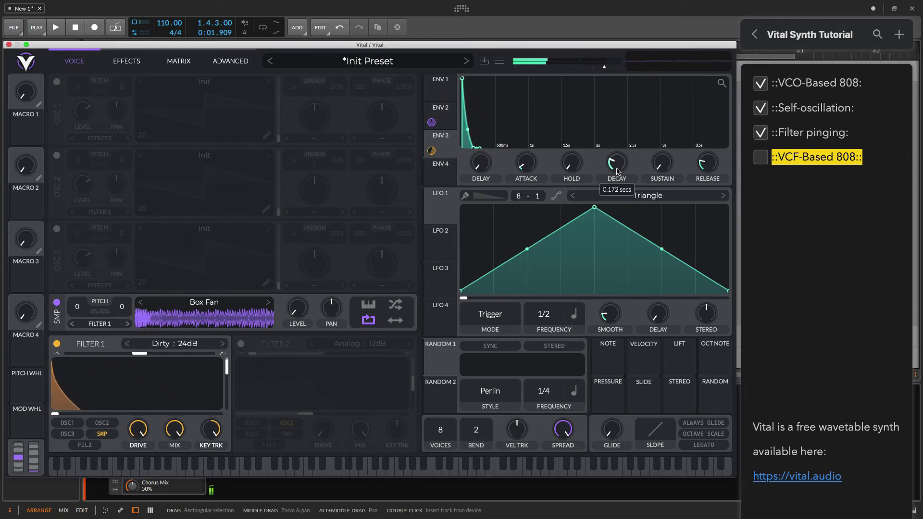
Lengthen Envelope 3's decay and raise its modulation amount on Filter 1's cutoff in the modulation matrix
{"action": "left_click_drag", "start_coordinate": [606, 71], "coordinate": [613, 70]}
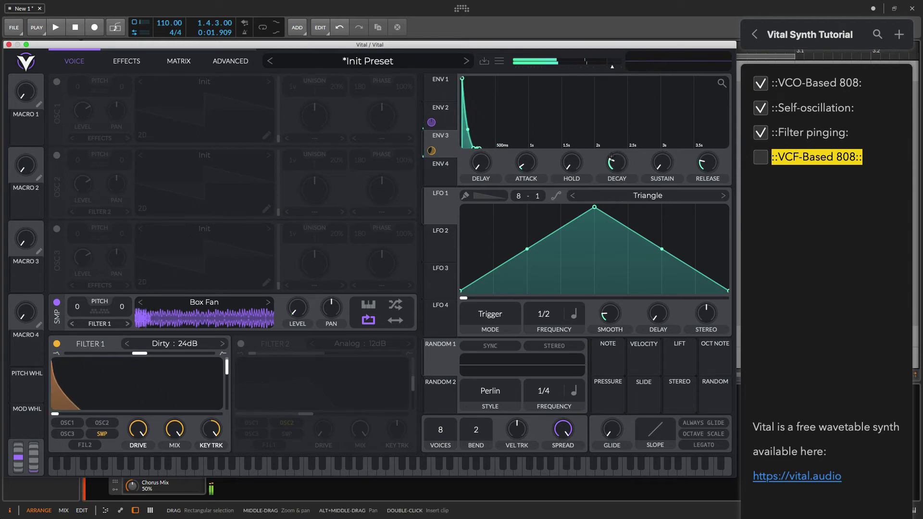
{"action": "left_click_drag", "start_coordinate": [618, 172], "coordinate": [618, 171]}
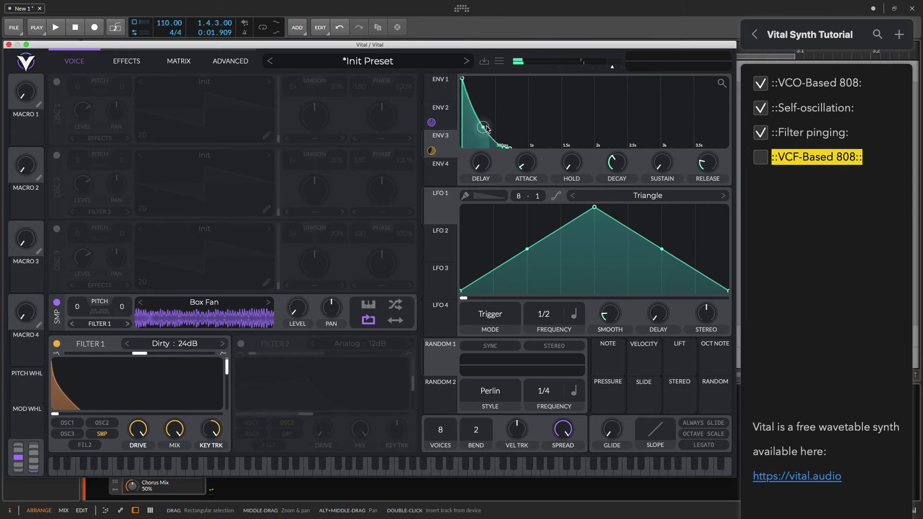
{"action": "left_click", "coordinate": [179, 61]}
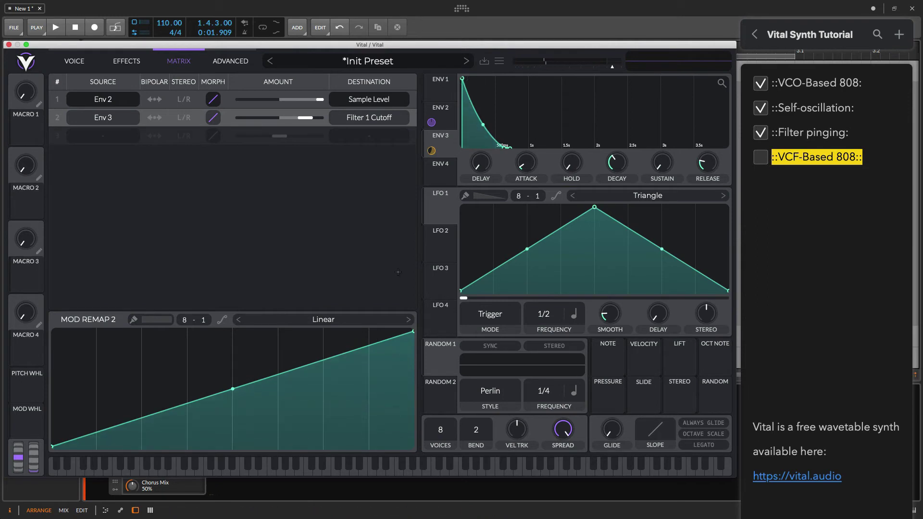
{"action": "left_click_drag", "start_coordinate": [433, 150], "coordinate": [432, 137]}
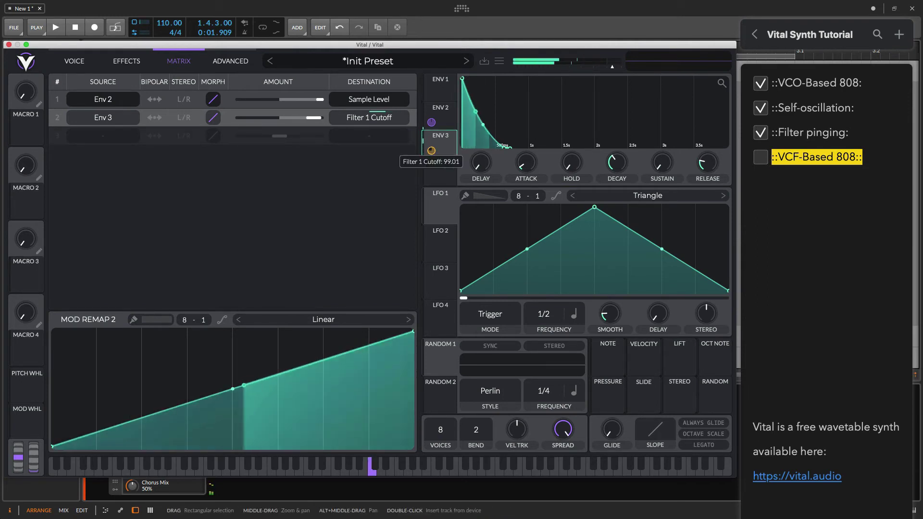
Add a point near the end of the Envelope 3 cutoff remap curve and pull it down for a steep initial drop
{"action": "scroll", "coordinate": [390, 339], "scroll_direction": "down", "scroll_amount": 5}
{"action": "double_click", "coordinate": [391, 341]}
{"action": "left_click_drag", "start_coordinate": [391, 341], "coordinate": [394, 407]}
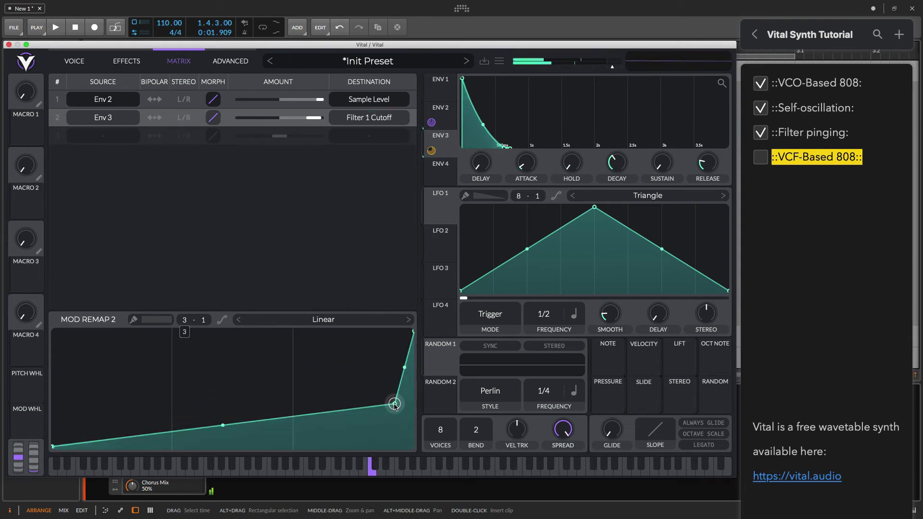
{"action": "key", "text": "a"}
{"action": "mouse_move", "coordinate": [394, 405]}
{"action": "left_mouse_down"}
{"action": "mouse_move", "coordinate": [394, 430]}
{"action": "mouse_move", "coordinate": [399, 400]}
{"action": "left_mouse_up"}
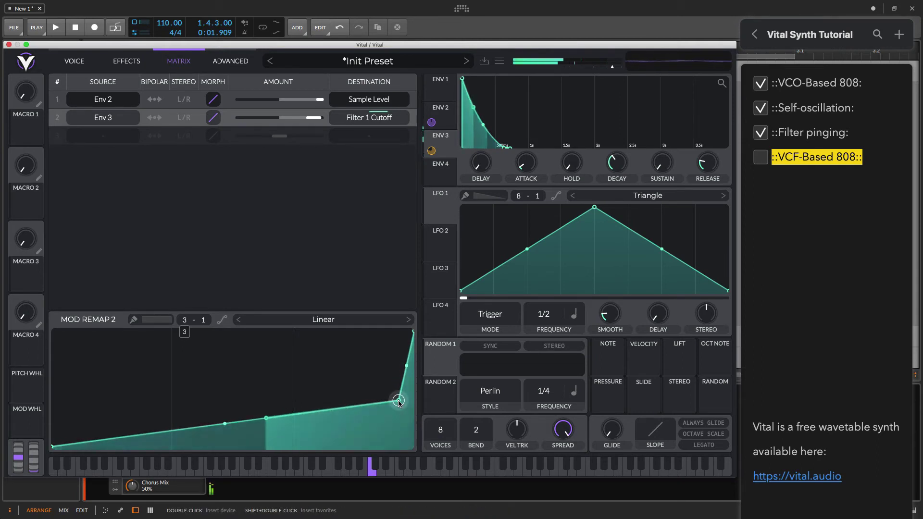
Reduce the remap grid to 1 by 1, move the knee point slightly closer to the end and audition the sound
{"action": "scroll", "coordinate": [409, 351], "scroll_direction": "down", "scroll_amount": 2}
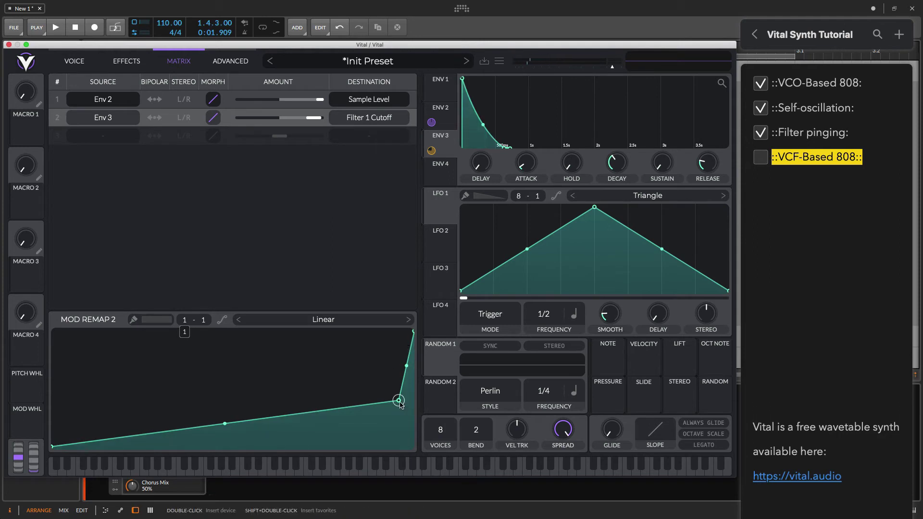
{"action": "left_click_drag", "start_coordinate": [400, 404], "coordinate": [403, 406]}
{"action": "key", "text": "a"}
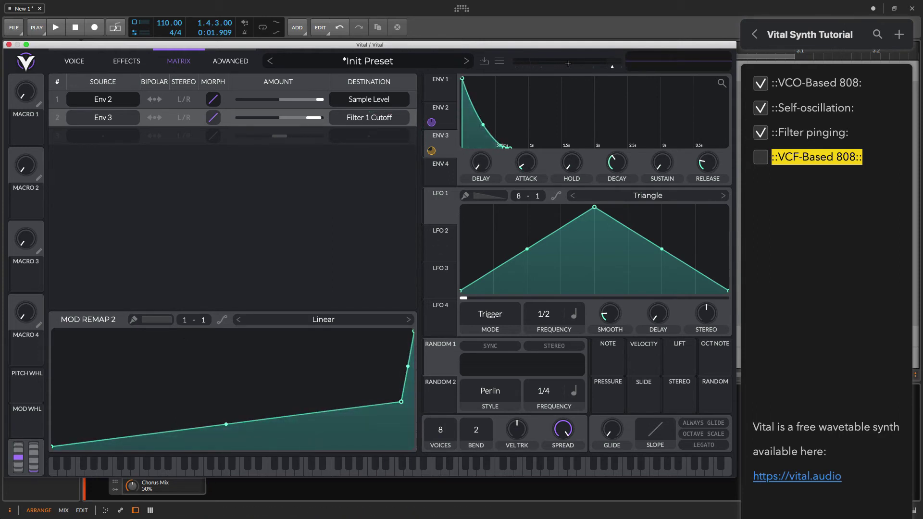
{"action": "key", "text": "a"}
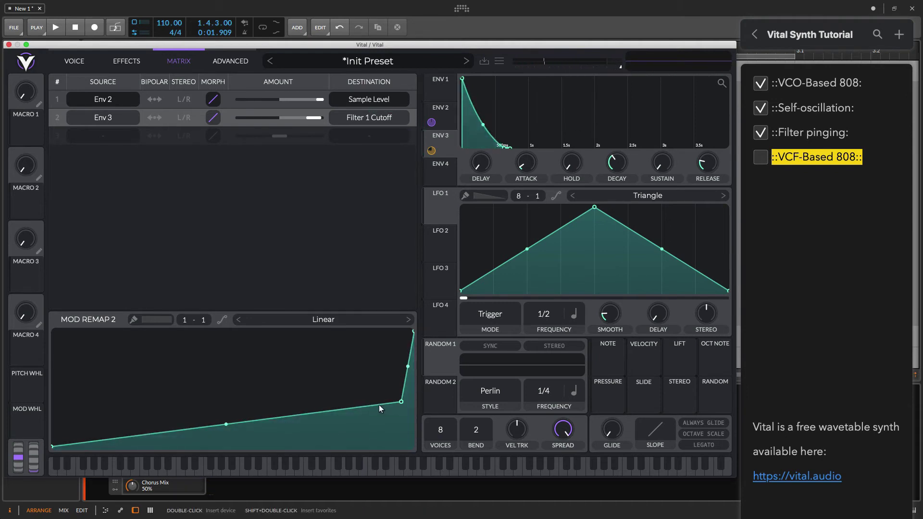
{"action": "key", "text": "a"}
Add a second point to round the remap curve's knee and lengthen Envelope 3's decay further
{"action": "double_click", "coordinate": [373, 410]}
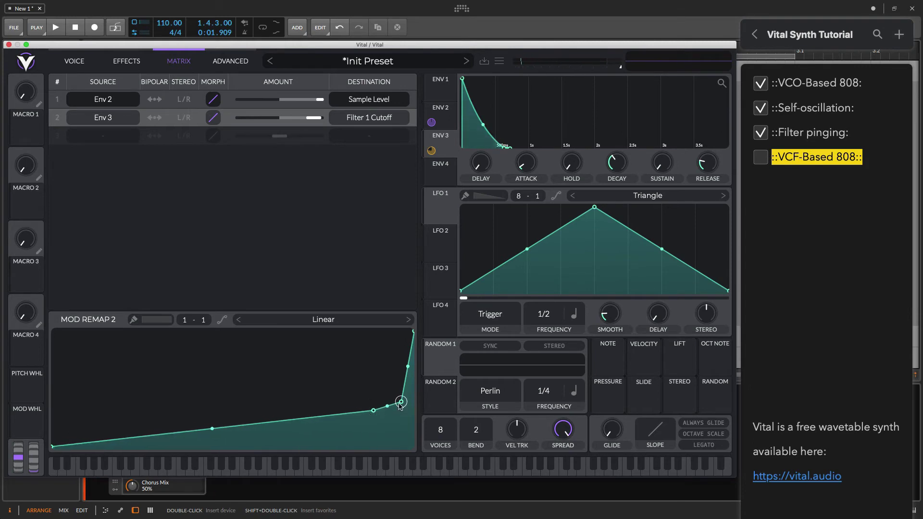
{"action": "left_click_drag", "start_coordinate": [402, 403], "coordinate": [379, 414]}
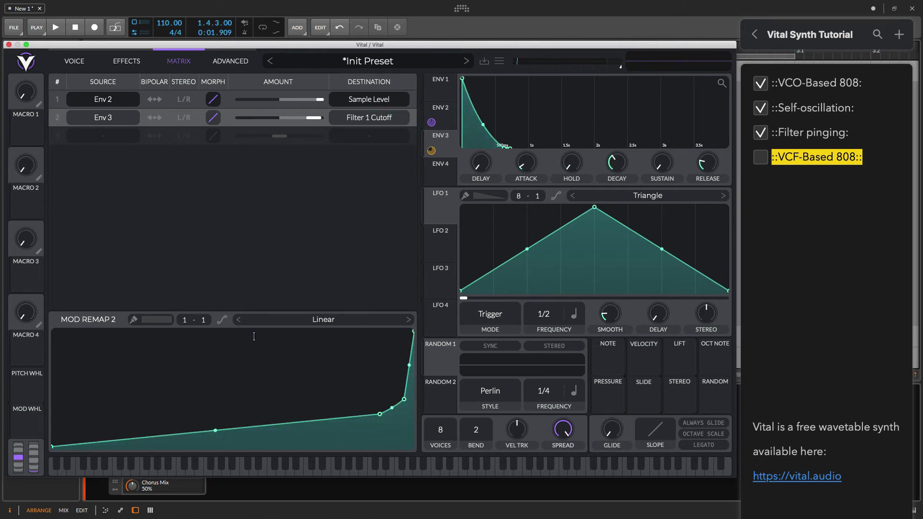
{"action": "left_click_drag", "start_coordinate": [618, 165], "coordinate": [612, 166]}
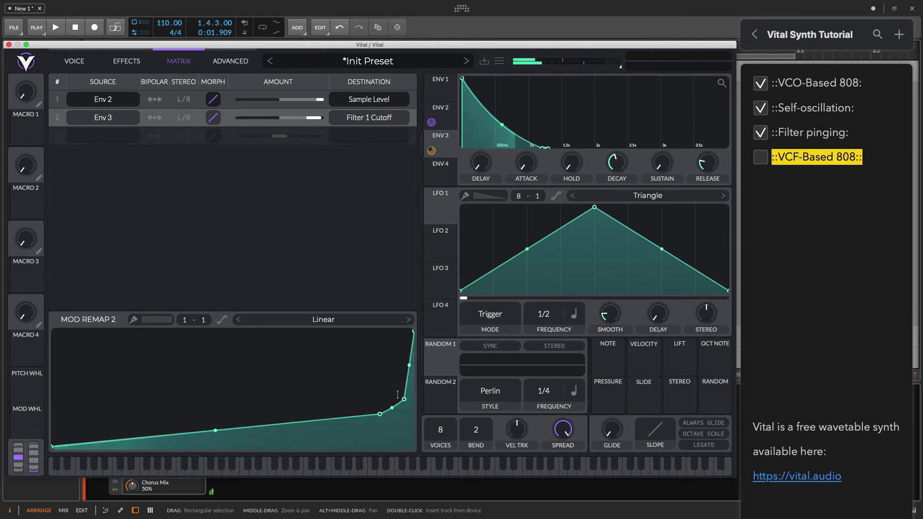
{"action": "left_click_drag", "start_coordinate": [404, 399], "coordinate": [355, 420]}
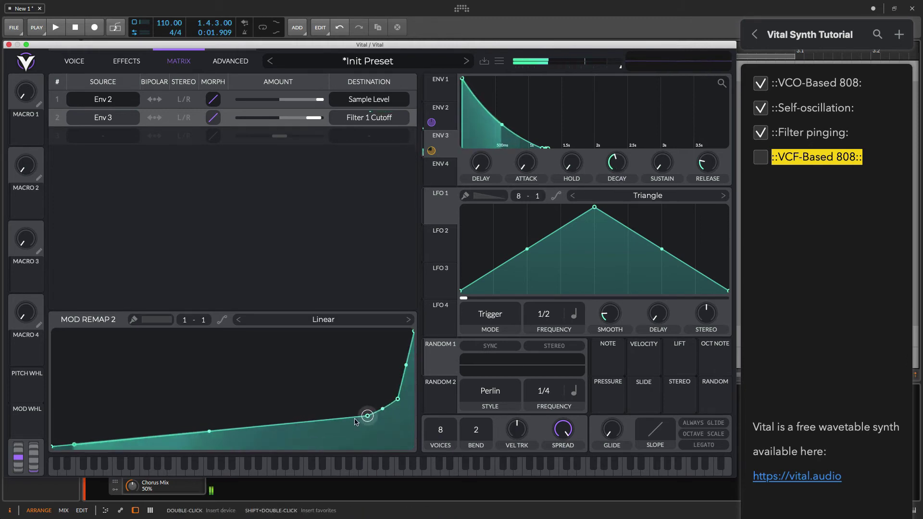
Return to the voice page, raise Filter 1's cutoff slightly and reduce Envelope 3's modulation amount on it
{"action": "left_click", "coordinate": [74, 60]}
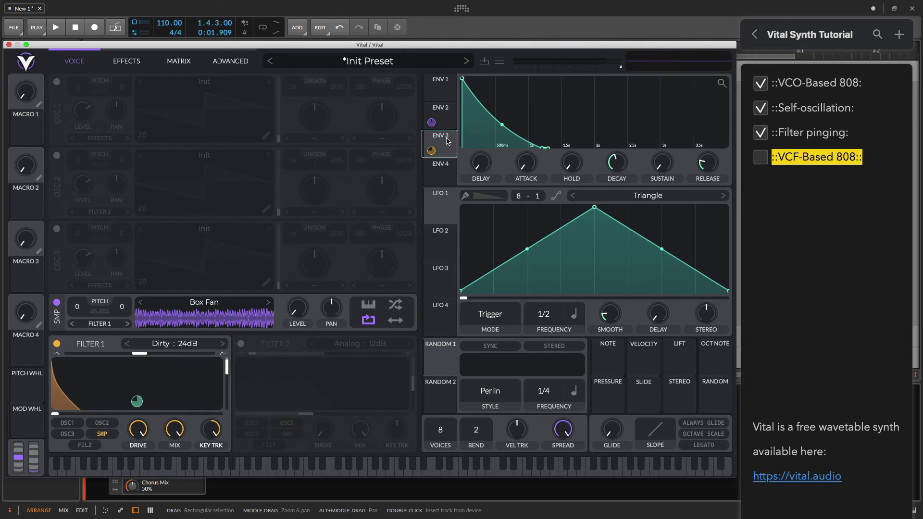
{"action": "left_click", "coordinate": [77, 415]}
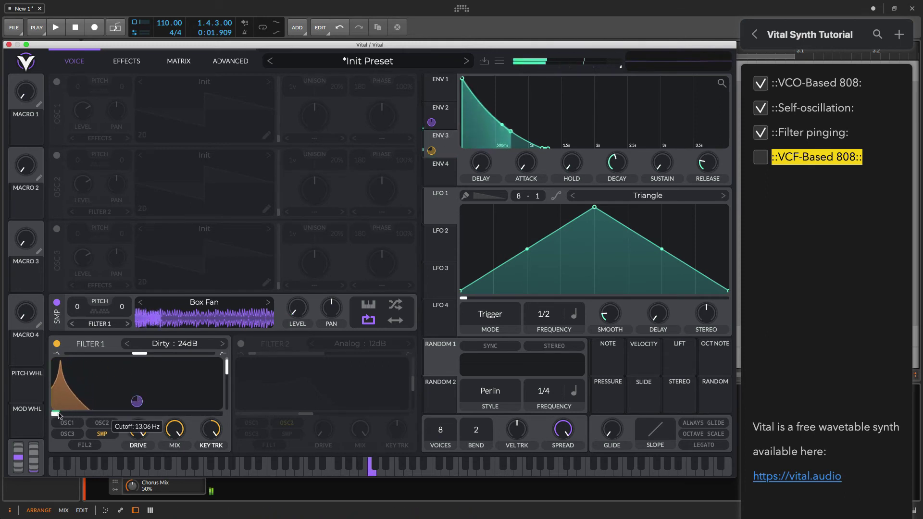
{"action": "left_click_drag", "start_coordinate": [59, 416], "coordinate": [60, 415]}
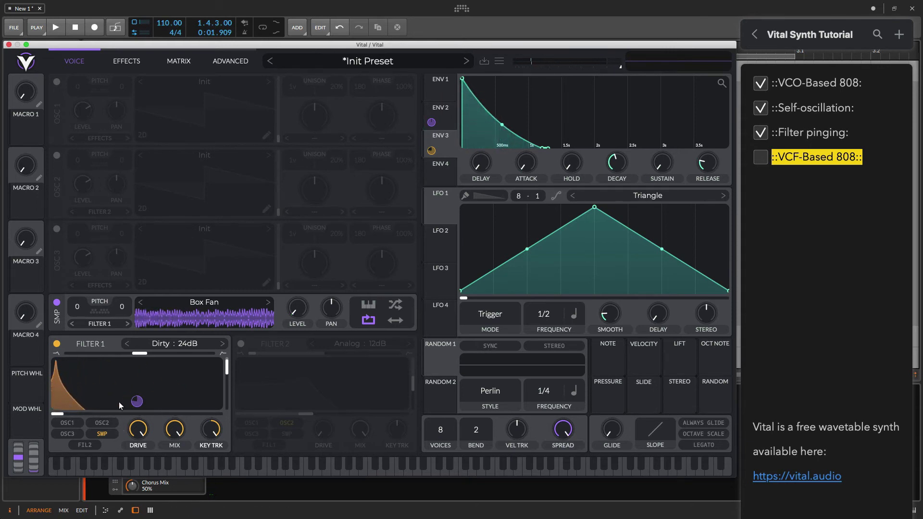
{"action": "mouse_move", "coordinate": [137, 401]}
{"action": "left_mouse_down"}
{"action": "mouse_move", "coordinate": [137, 413]}
{"action": "mouse_move", "coordinate": [137, 396]}
{"action": "left_mouse_up"}
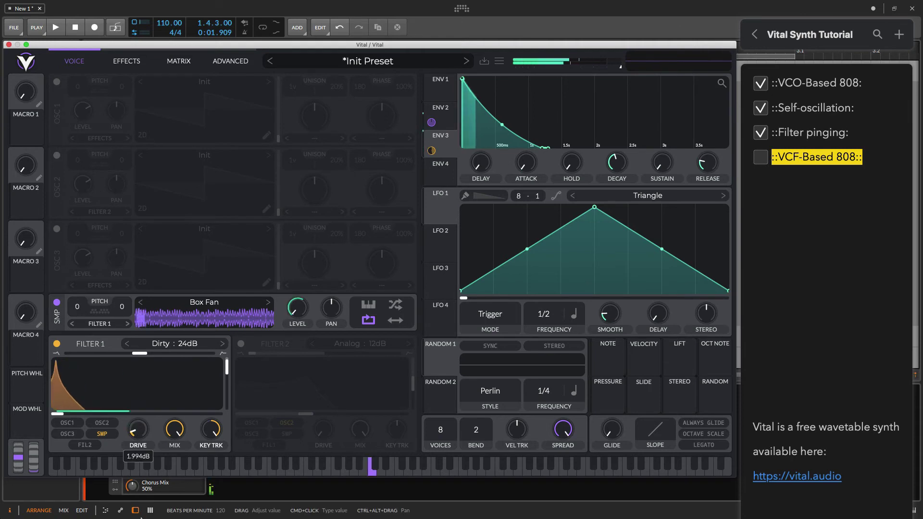
Change Filter 1 to the Ladder 24dB model and audition the Grinder and HVAC Unit samples
{"action": "left_click", "coordinate": [173, 343]}
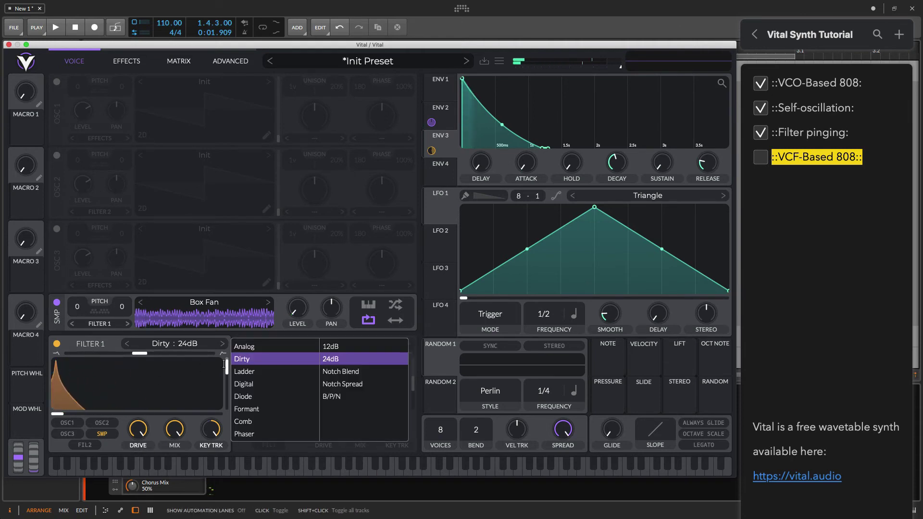
{"action": "left_click", "coordinate": [260, 372]}
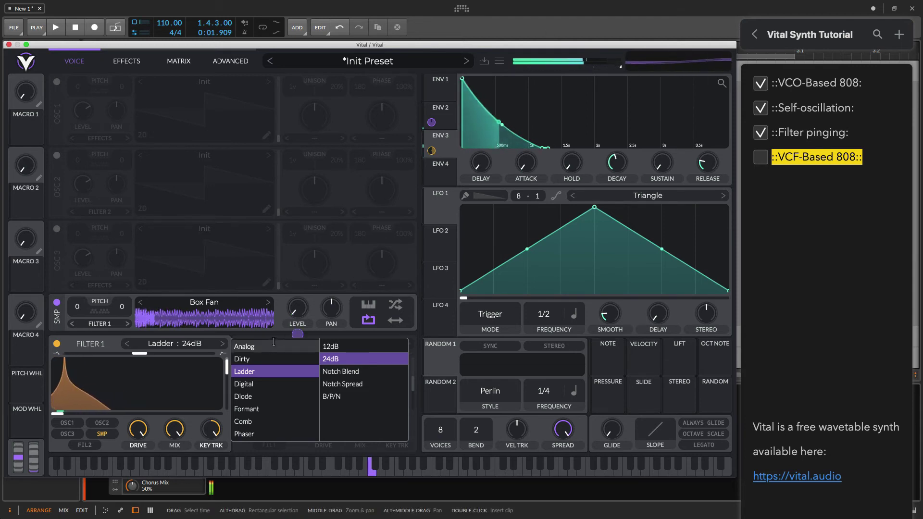
{"action": "left_click", "coordinate": [197, 301]}
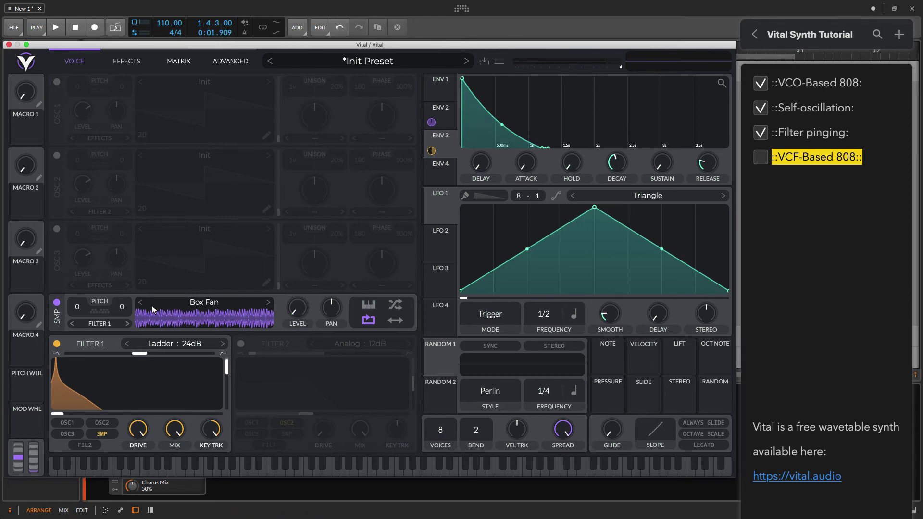
{"action": "left_click", "coordinate": [268, 303]}
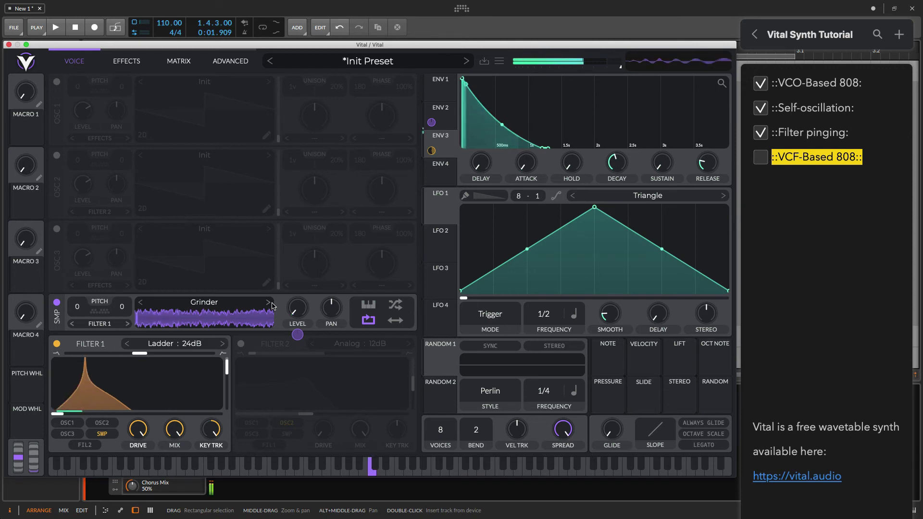
{"action": "left_click", "coordinate": [269, 303]}
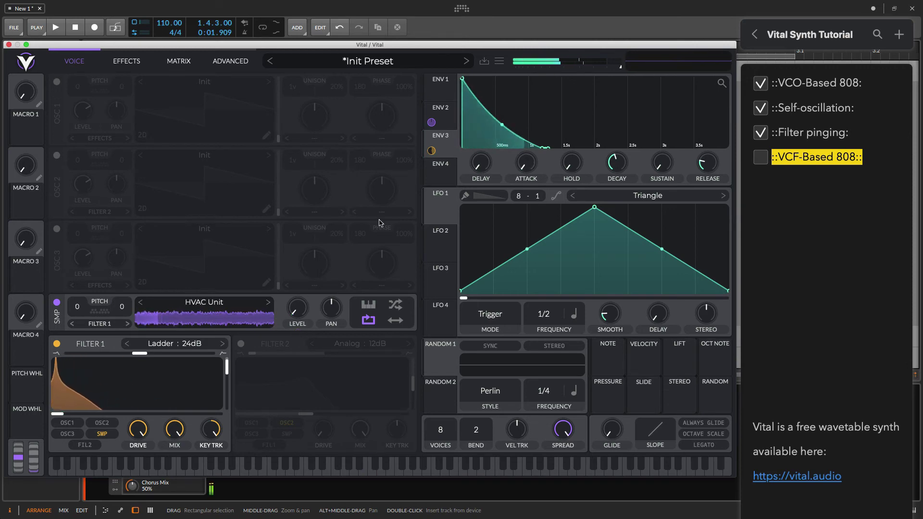
Lengthen Envelope 2's decay slightly so the noise burst lasts longer
{"action": "left_click", "coordinate": [440, 123]}
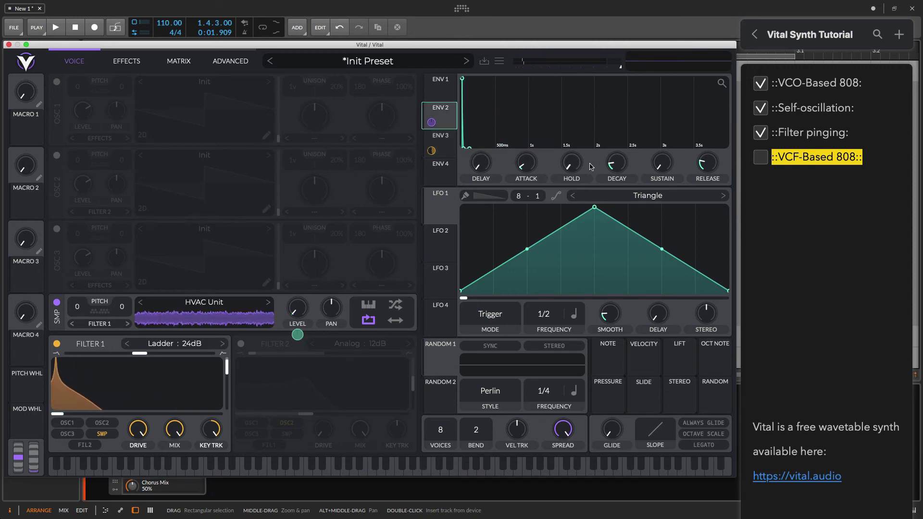
{"action": "left_click_drag", "start_coordinate": [615, 171], "coordinate": [614, 163]}
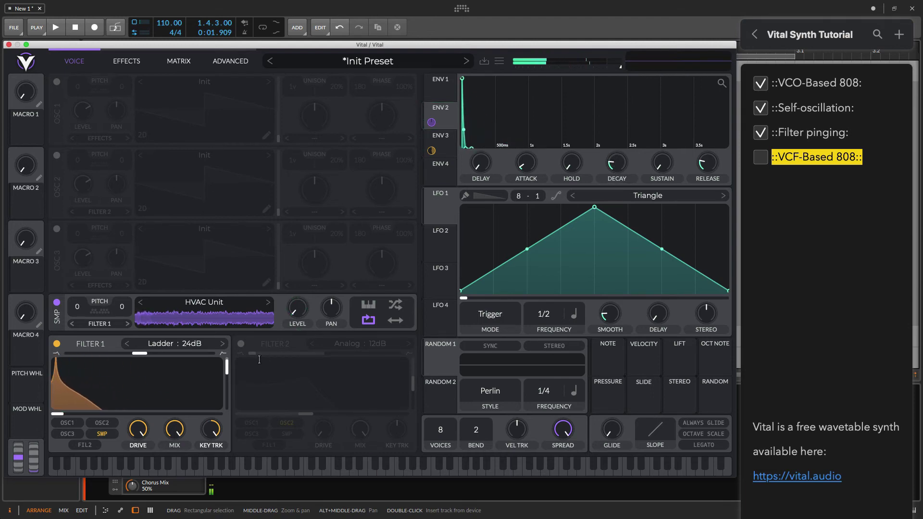
{"action": "scroll", "coordinate": [265, 360], "scroll_direction": "up", "scroll_amount": 1}
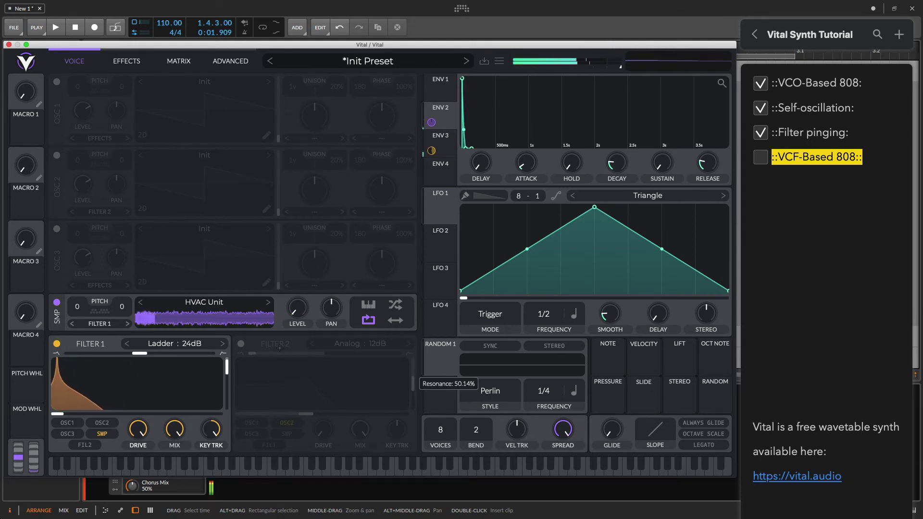
Load the Brown Noise sample and raise Filter 1's resonance to maximum after trying a lower setting
{"action": "left_click", "coordinate": [268, 303]}
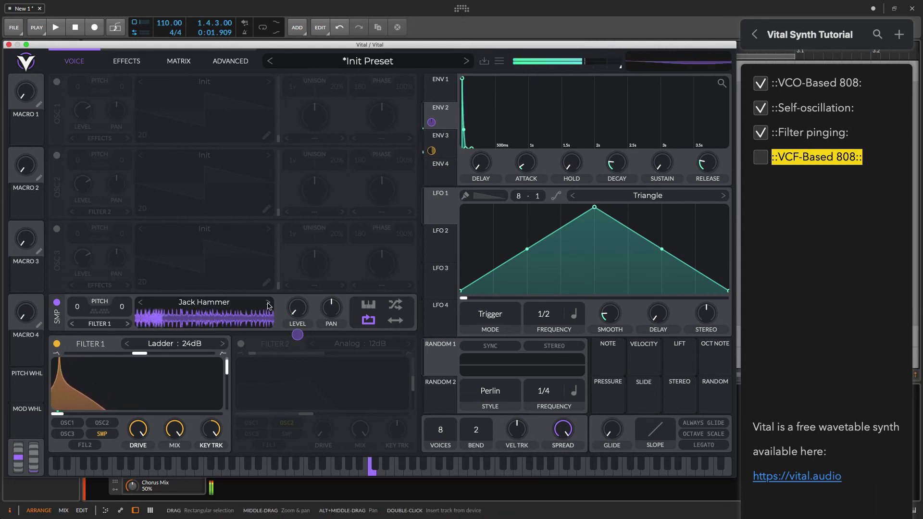
{"action": "left_click", "coordinate": [268, 303]}
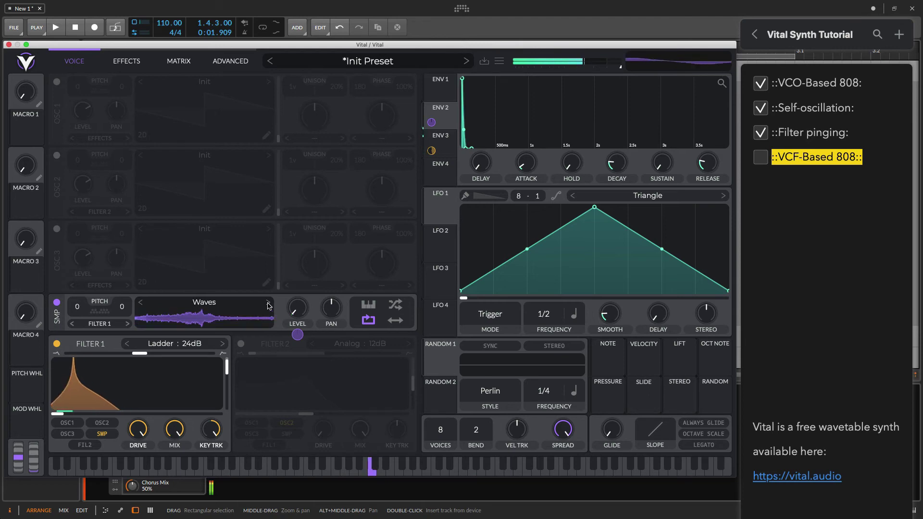
{"action": "left_click", "coordinate": [267, 303]}
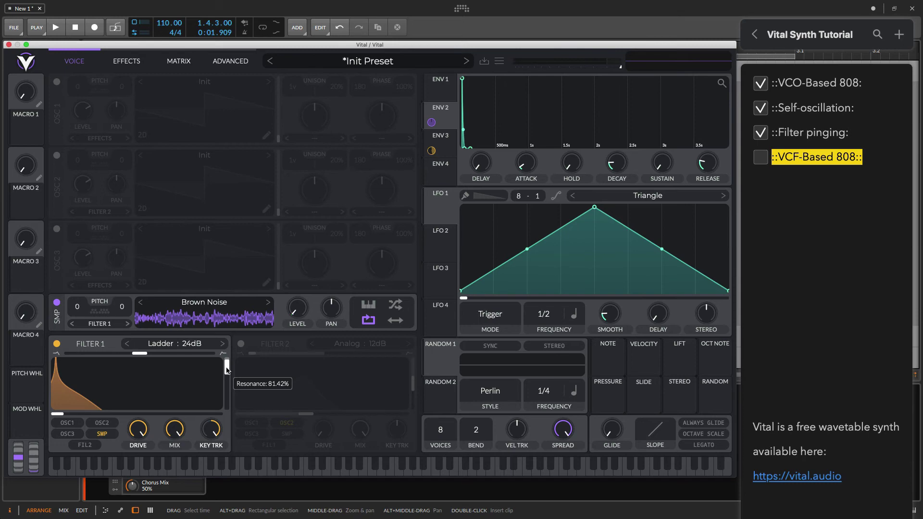
{"action": "left_click_drag", "start_coordinate": [227, 369], "coordinate": [228, 387]}
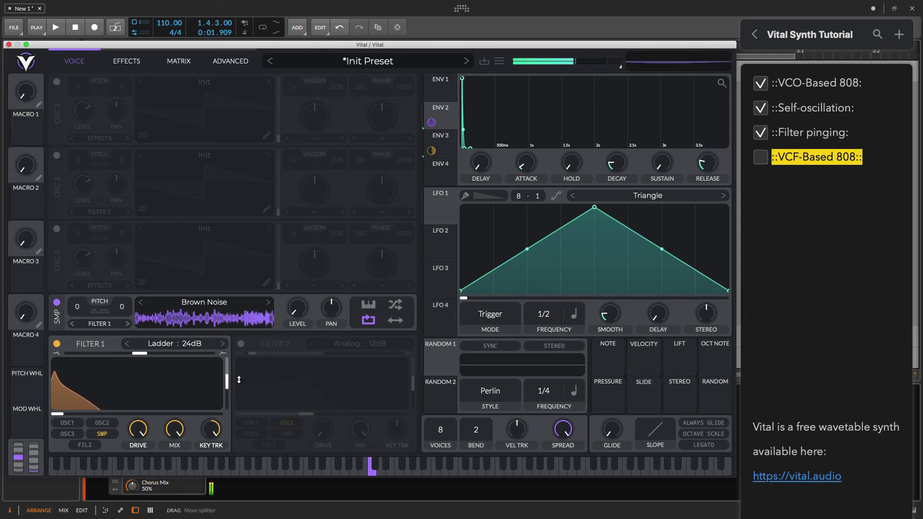
{"action": "left_click_drag", "start_coordinate": [227, 387], "coordinate": [226, 338]}
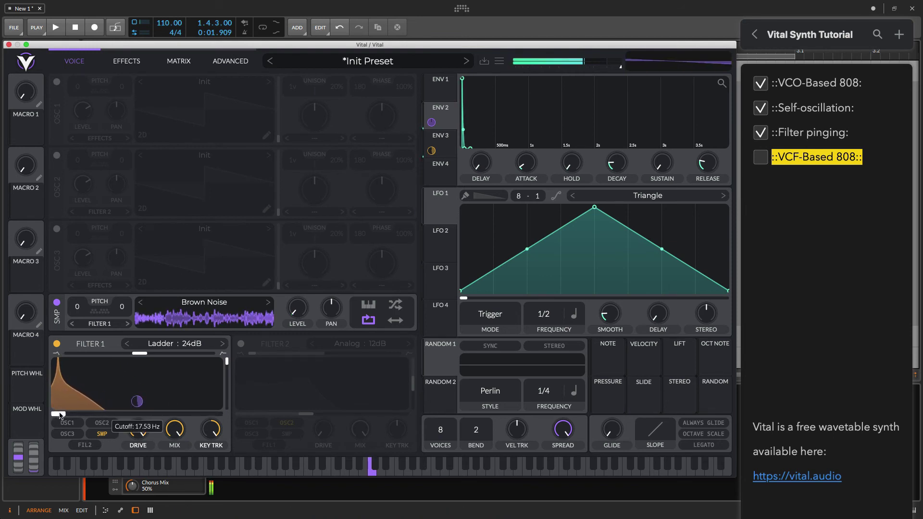
Shape Envelope 1 with zero sustain, an outward-bowed decay curve and a decay of 1.171 secs
{"action": "left_click", "coordinate": [445, 95]}
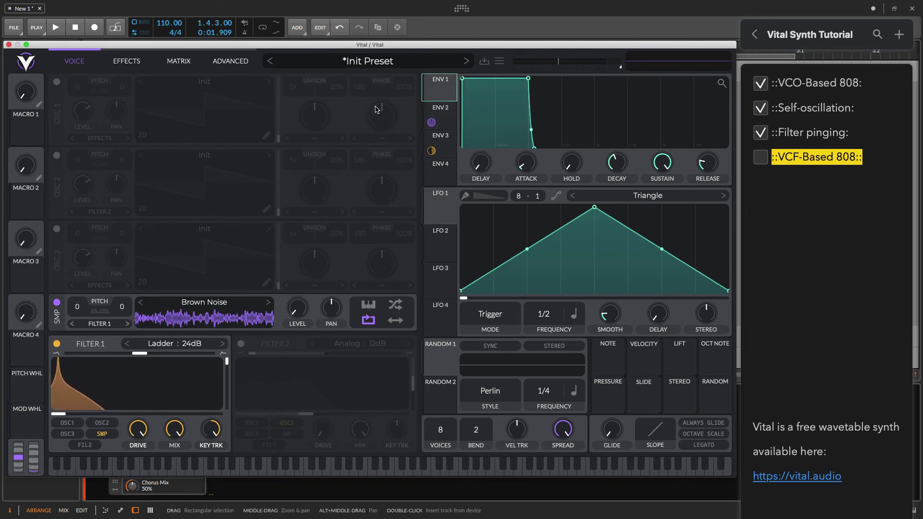
{"action": "left_click_drag", "start_coordinate": [445, 94], "coordinate": [501, 88]}
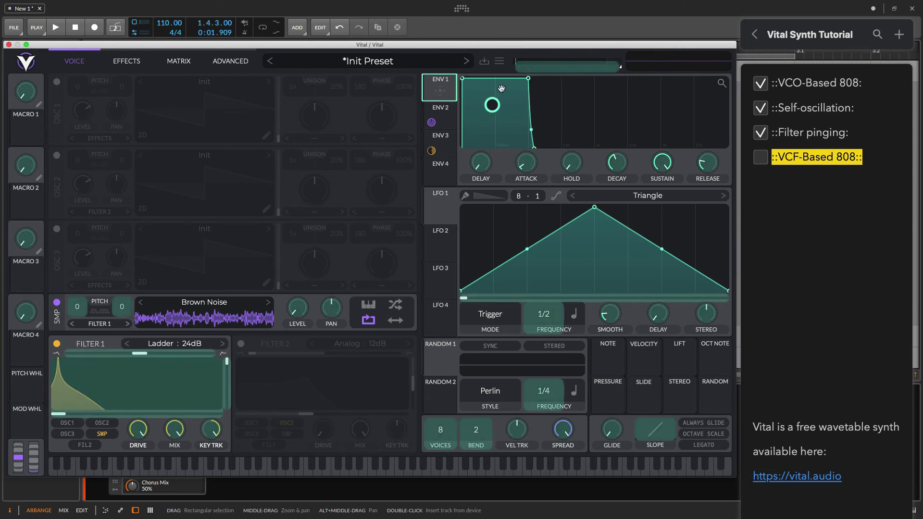
{"action": "left_click_drag", "start_coordinate": [439, 82], "coordinate": [440, 86]}
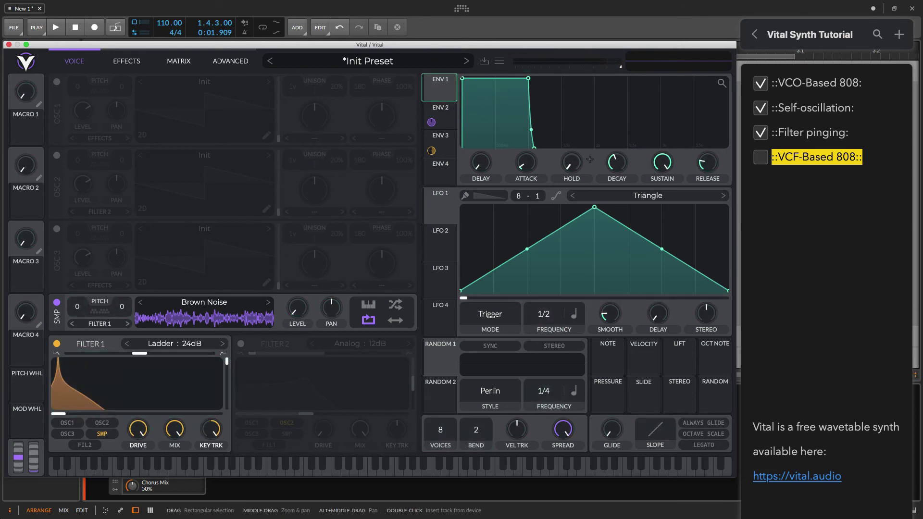
{"action": "left_click_drag", "start_coordinate": [662, 163], "coordinate": [656, 216]}
{"action": "left_click_drag", "start_coordinate": [622, 163], "coordinate": [660, 206]}
{"action": "left_click_drag", "start_coordinate": [512, 129], "coordinate": [517, 96]}
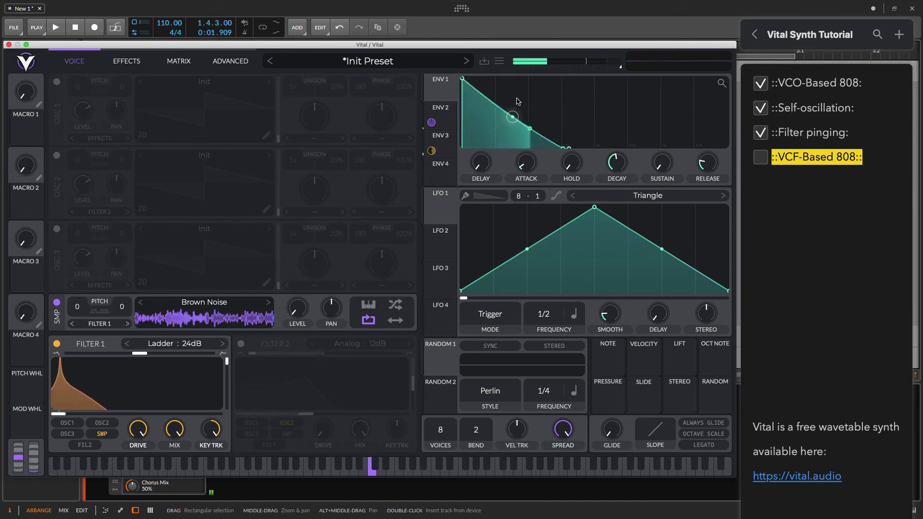
{"action": "mouse_move", "coordinate": [616, 162]}
{"action": "left_mouse_down"}
{"action": "mouse_move", "coordinate": [616, 176]}
{"action": "mouse_move", "coordinate": [615, 168]}
{"action": "left_mouse_up"}
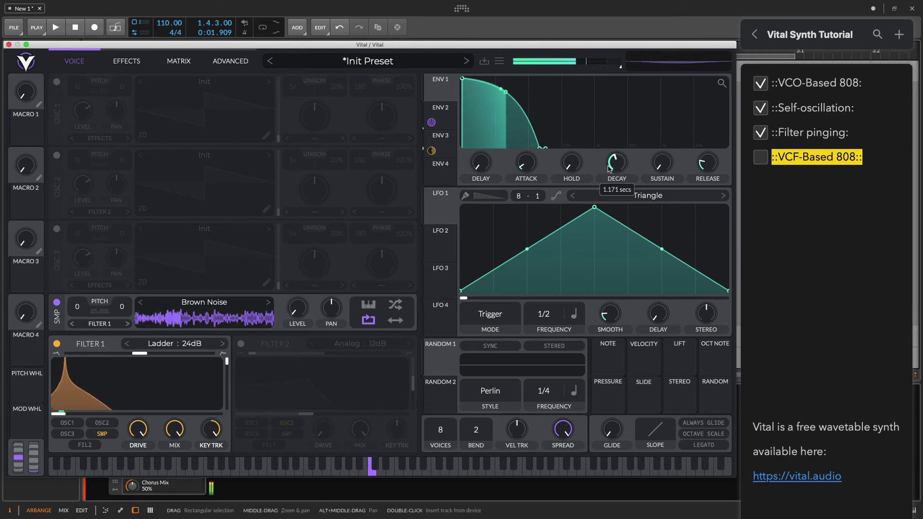
Shorten Envelope 3's decay and bow the final segment of its Filter 1 cutoff remap curve downward
{"action": "left_click", "coordinate": [449, 148]}
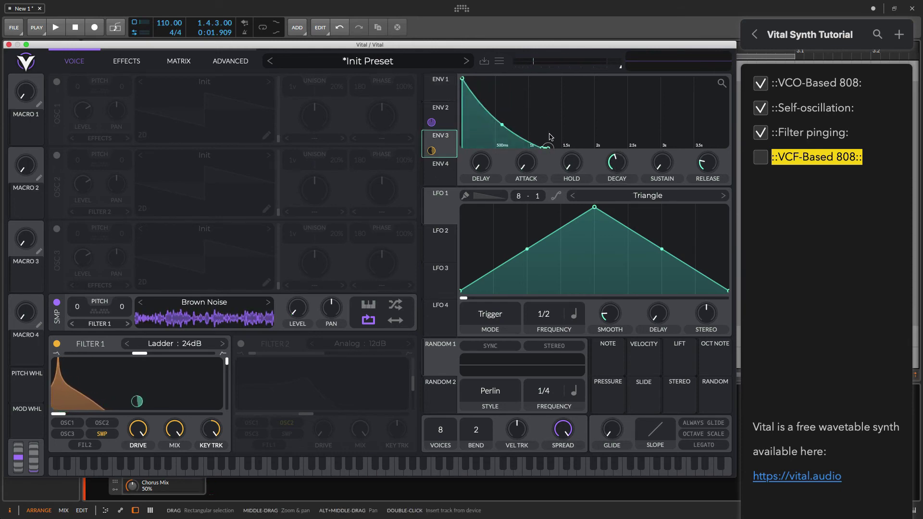
{"action": "left_click_drag", "start_coordinate": [617, 162], "coordinate": [616, 166]}
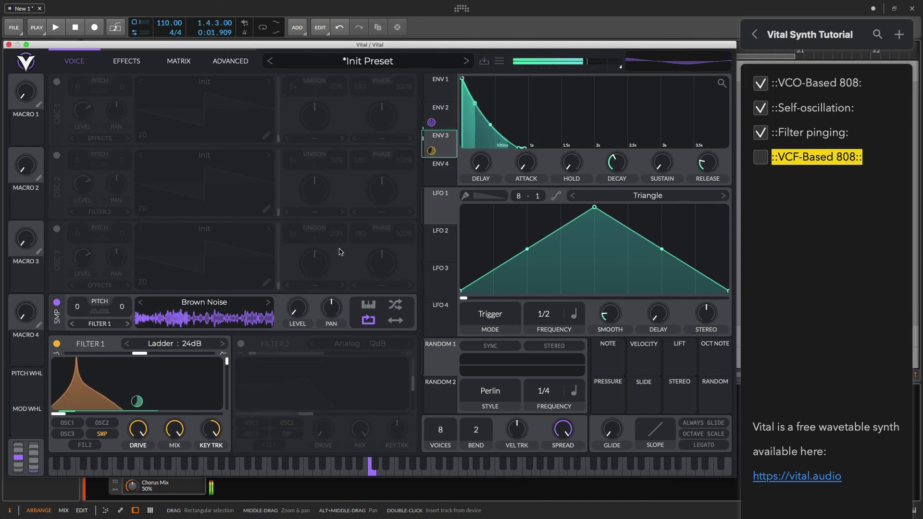
{"action": "left_click", "coordinate": [176, 64]}
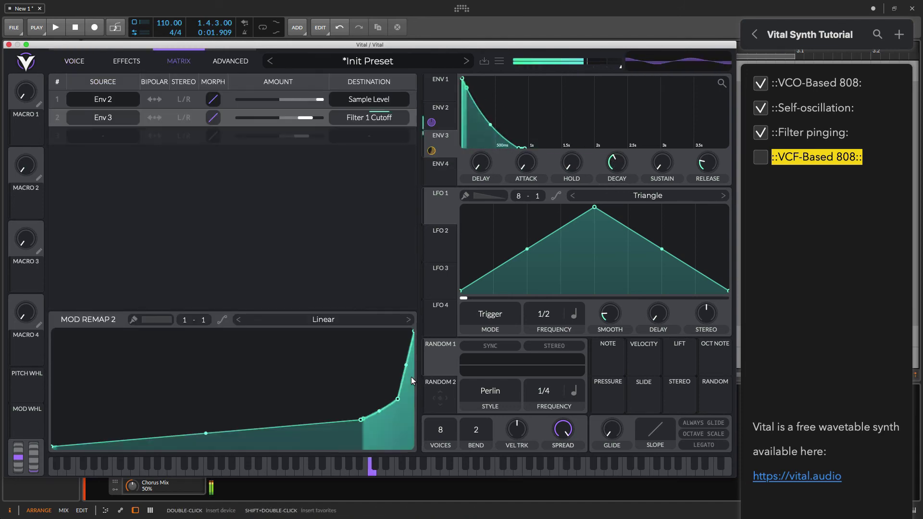
{"action": "left_click_drag", "start_coordinate": [406, 366], "coordinate": [407, 383]}
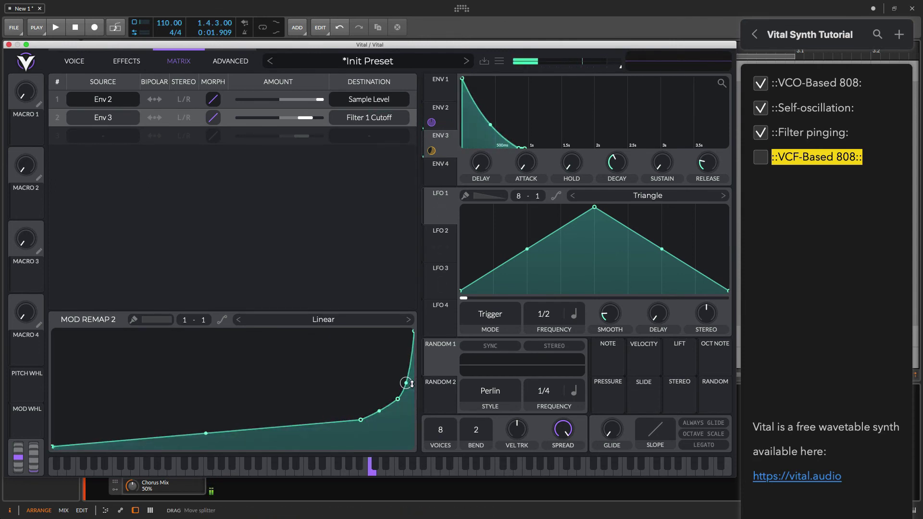
{"action": "left_click", "coordinate": [77, 61]}
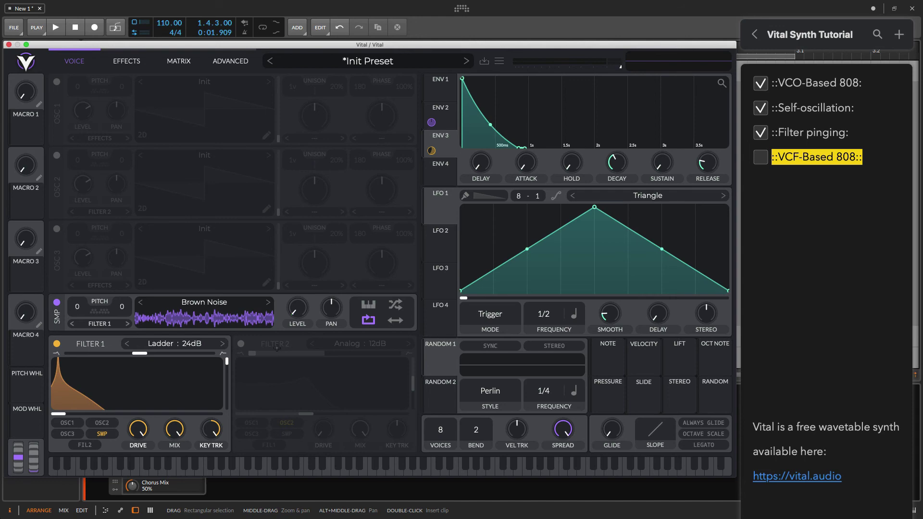
{"action": "left_click", "coordinate": [126, 61]}
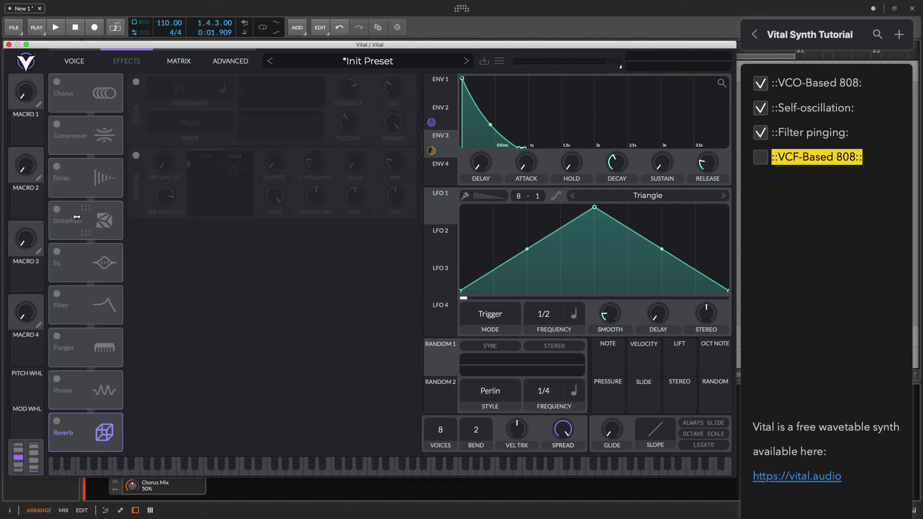
{"action": "left_click", "coordinate": [78, 62]}
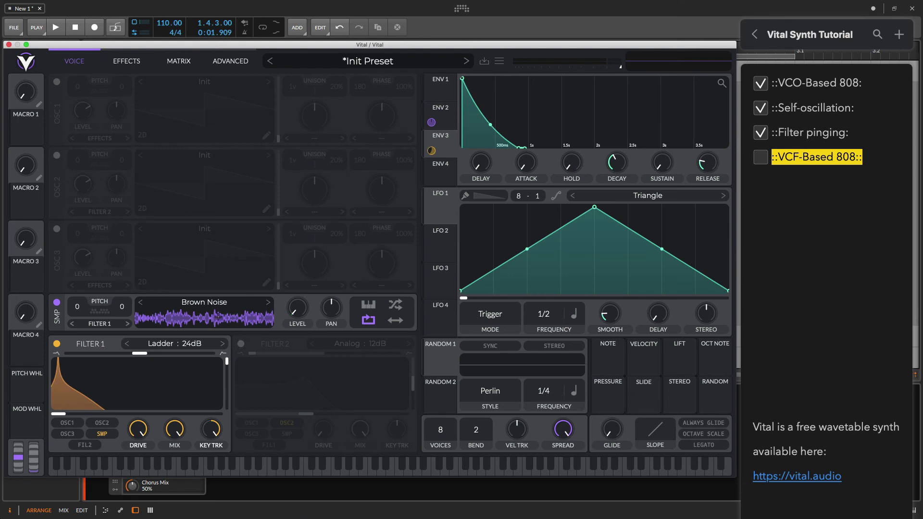
Enable Filter 2 for the sample, set its blend to the band-pass midpoint and raise its resonance to near maximum
{"action": "left_click", "coordinate": [240, 344]}
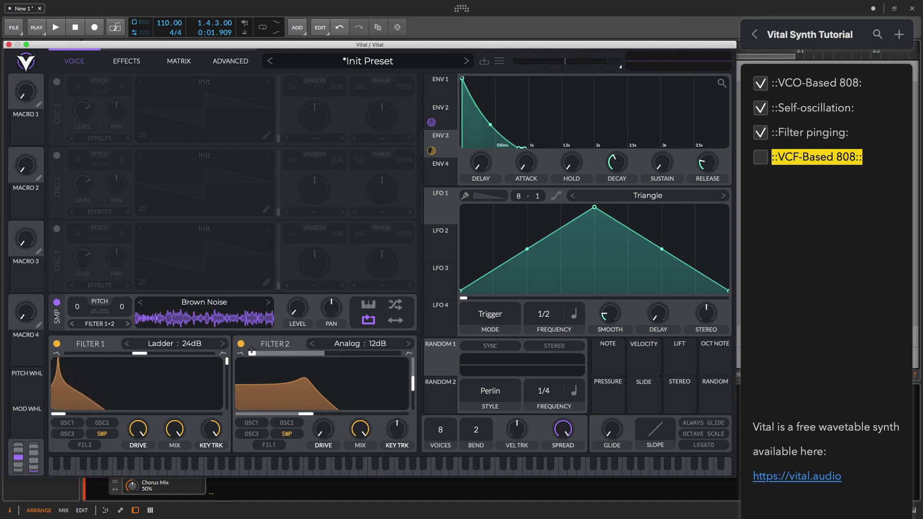
{"action": "left_click_drag", "start_coordinate": [251, 352], "coordinate": [332, 355]}
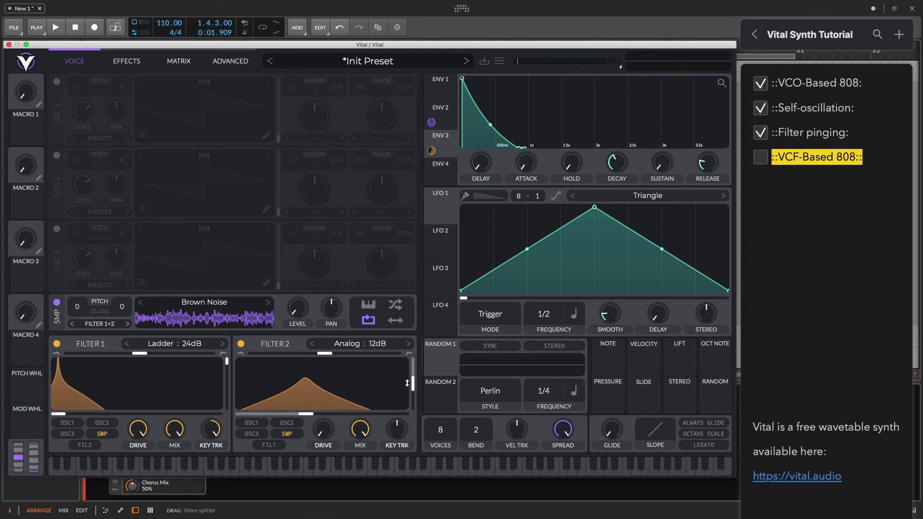
{"action": "left_click_drag", "start_coordinate": [407, 383], "coordinate": [408, 366]}
Modulate Filter 2's cutoff with Envelope 3 and add a remap curve point that keeps the slope shallow until a steep final rise
{"action": "left_click", "coordinate": [447, 123]}
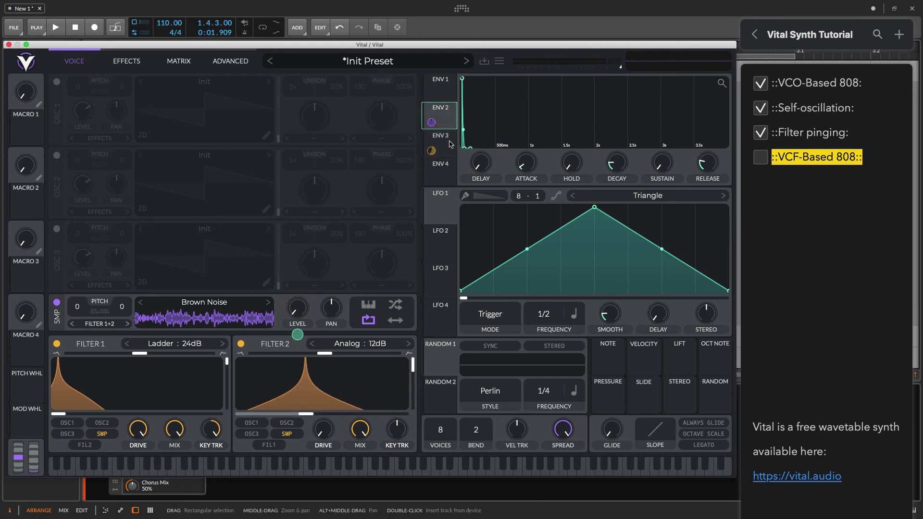
{"action": "left_click", "coordinate": [451, 145]}
{"action": "left_click_drag", "start_coordinate": [431, 151], "coordinate": [251, 415]}
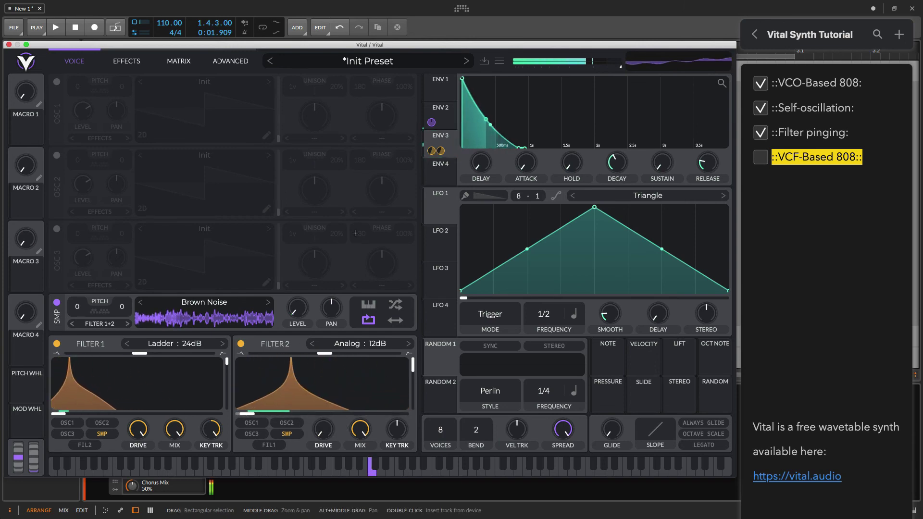
{"action": "left_click", "coordinate": [179, 61]}
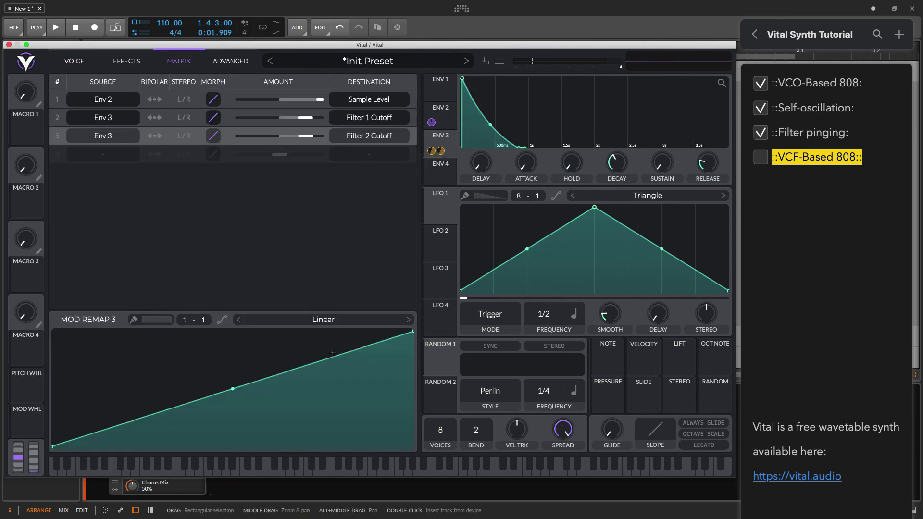
{"action": "double_click", "coordinate": [386, 347]}
{"action": "left_click_drag", "start_coordinate": [387, 347], "coordinate": [394, 383]}
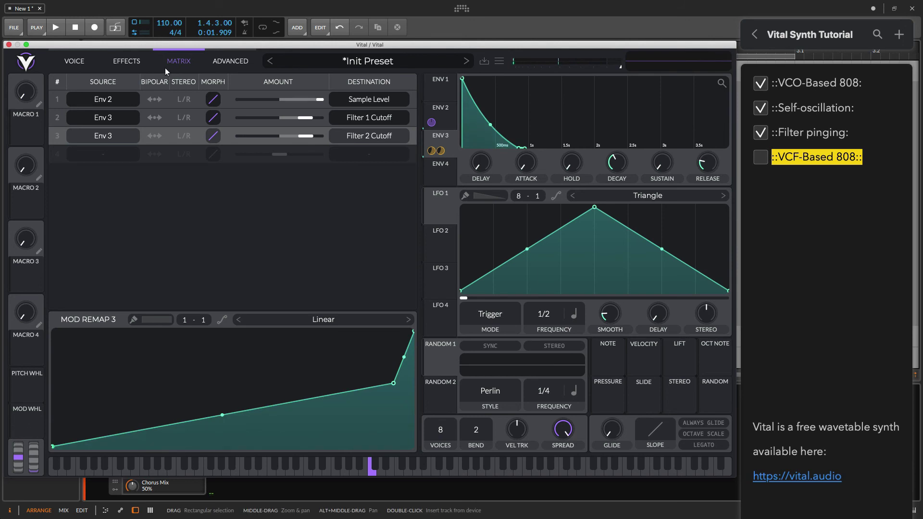
{"action": "left_click", "coordinate": [74, 61]}
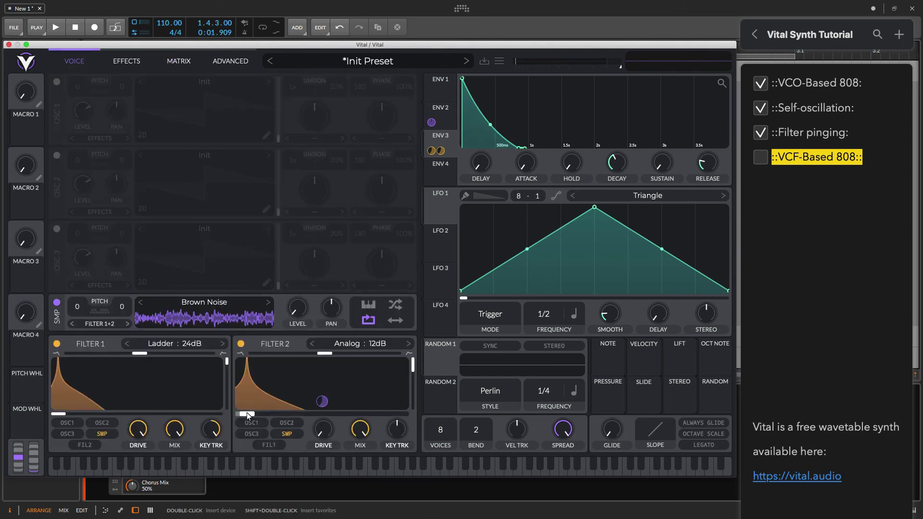
Raise Filter 2's cutoff to about 27.5 Hz, fine-tune its Envelope 3 modulation amount and increase its drive
{"action": "left_click_drag", "start_coordinate": [255, 416], "coordinate": [253, 416]}
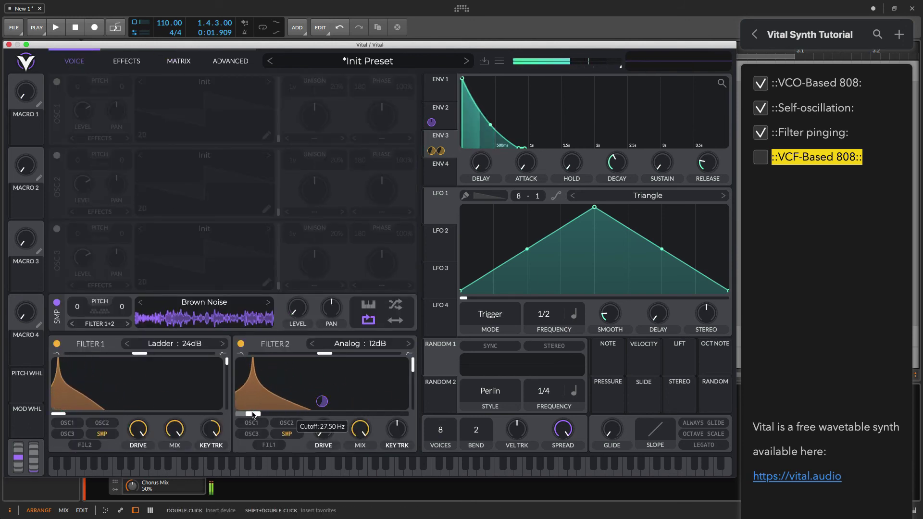
{"action": "left_click_drag", "start_coordinate": [322, 401], "coordinate": [322, 399]}
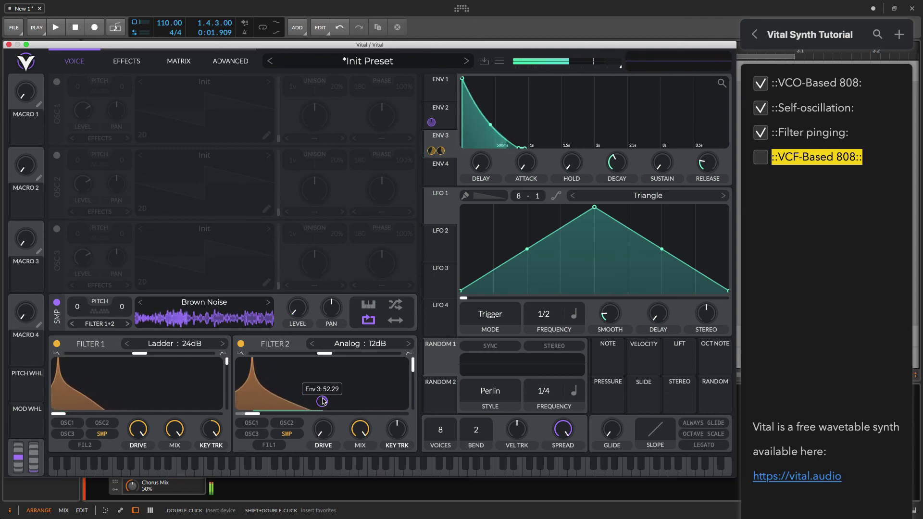
{"action": "left_click_drag", "start_coordinate": [322, 399], "coordinate": [325, 397]}
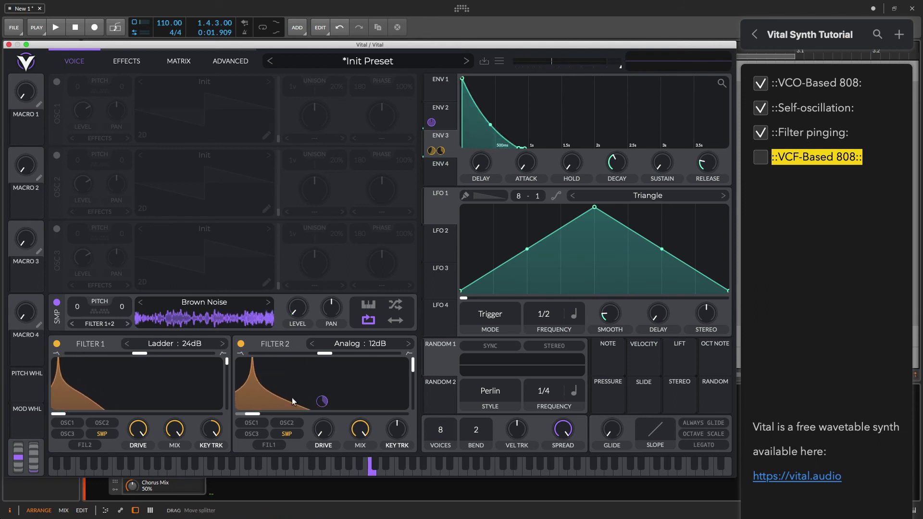
{"action": "left_click_drag", "start_coordinate": [323, 429], "coordinate": [318, 352]}
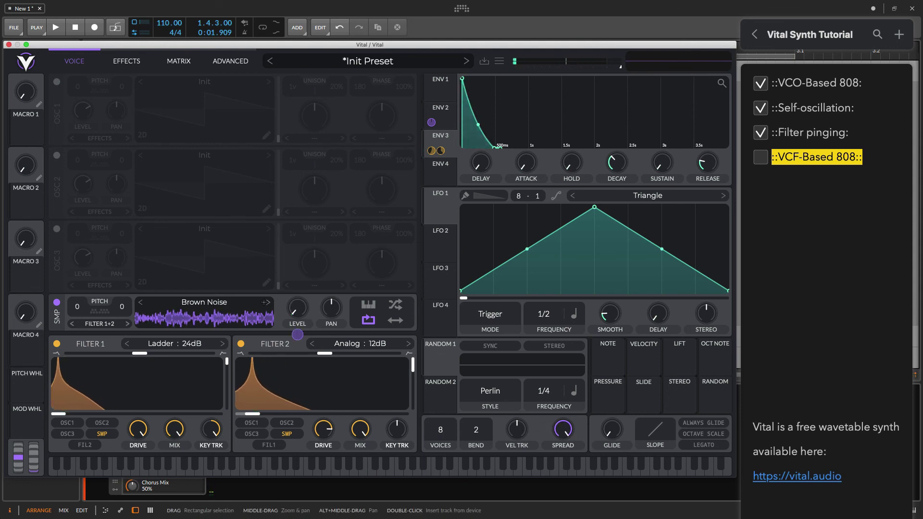
Audition the BART sample, load Box Fan instead and try a lower stereo spread
{"action": "left_click", "coordinate": [268, 303]}
{"action": "left_click", "coordinate": [268, 303]}
{"action": "left_click", "coordinate": [268, 303]}
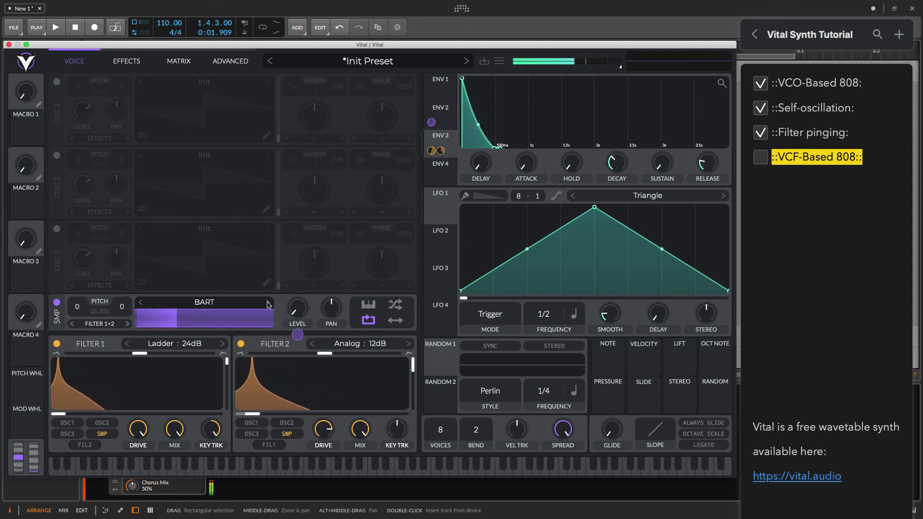
{"action": "left_click", "coordinate": [268, 303]}
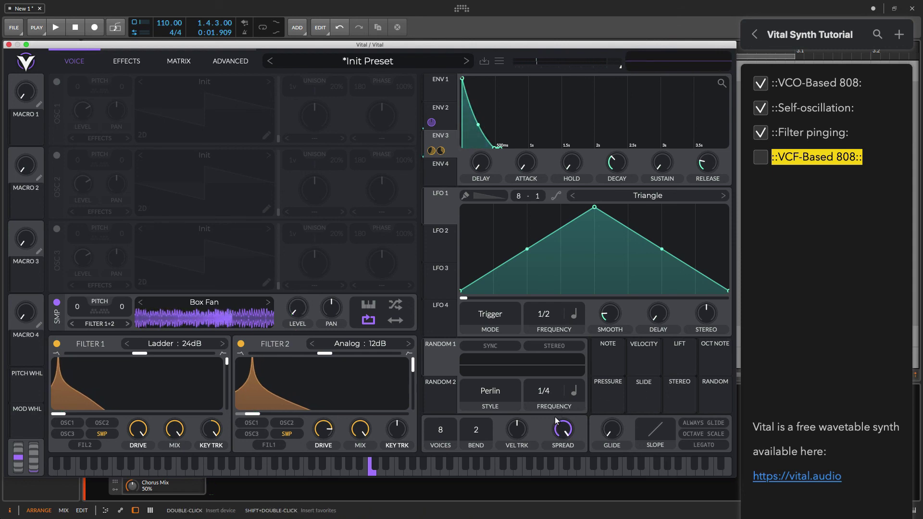
{"action": "left_click_drag", "start_coordinate": [563, 427], "coordinate": [565, 513]}
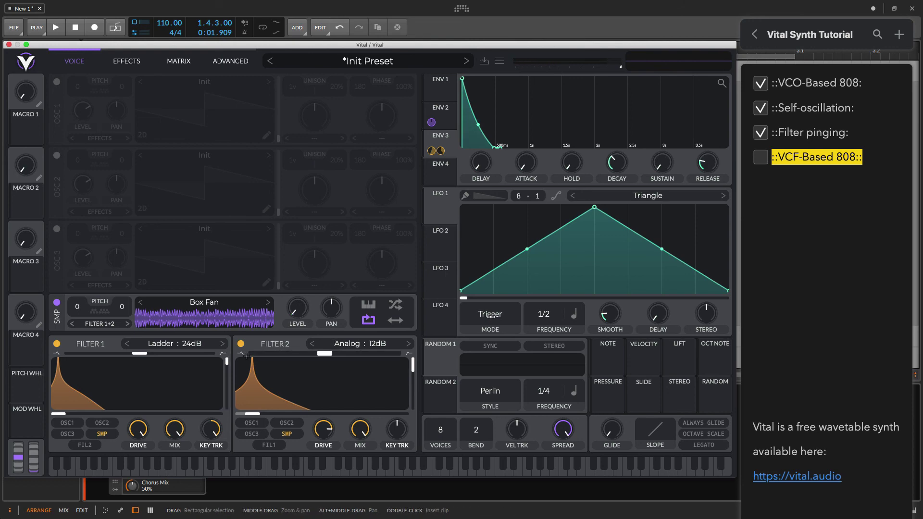
Tick off VCF-Based 808 in the checklist and bring the Vital window back to the front
{"action": "left_click", "coordinate": [760, 157]}
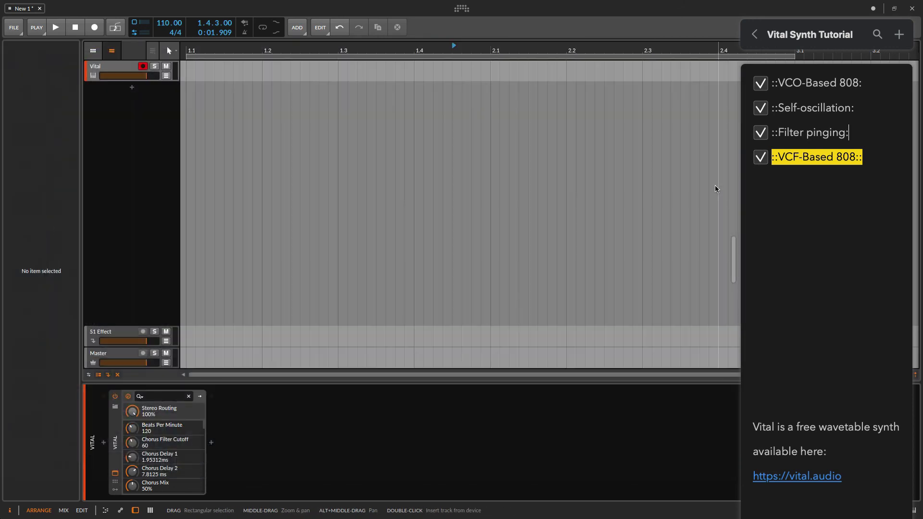
{"action": "left_click", "coordinate": [682, 180]}
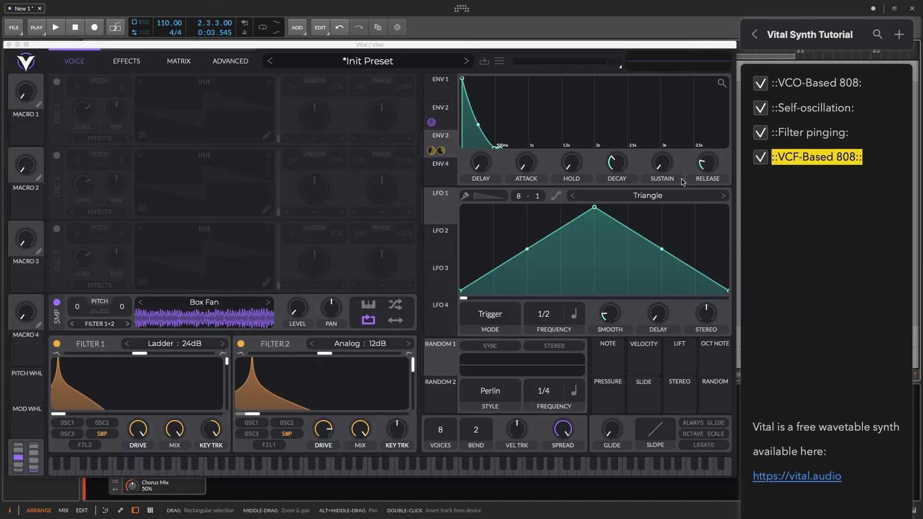